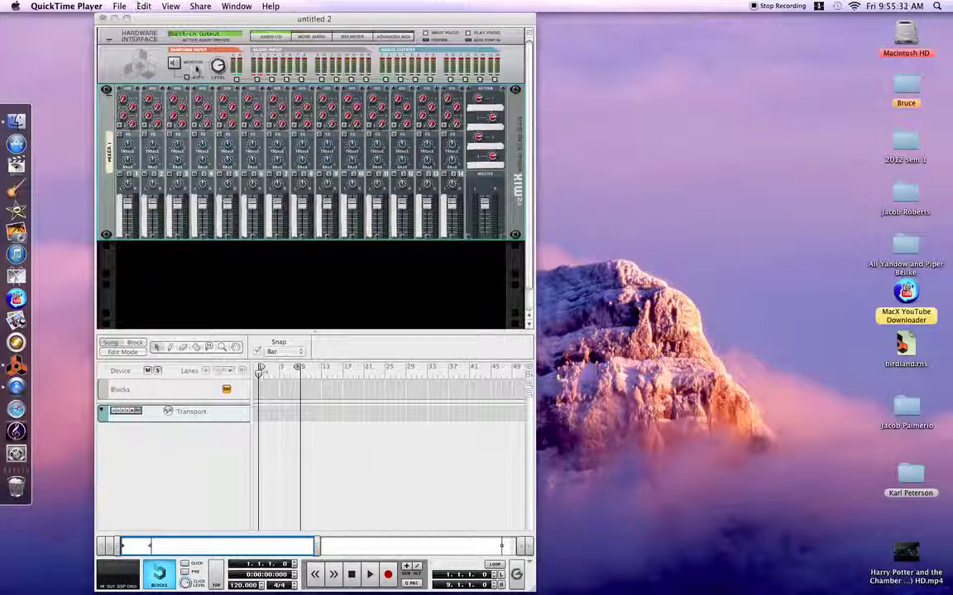
# In Reason, add a Redrum Drum Computer to the rack and audition the sounds of drum channels 1 and 2
pyautogui.click(198, 65)
pyautogui.click(133, 5)
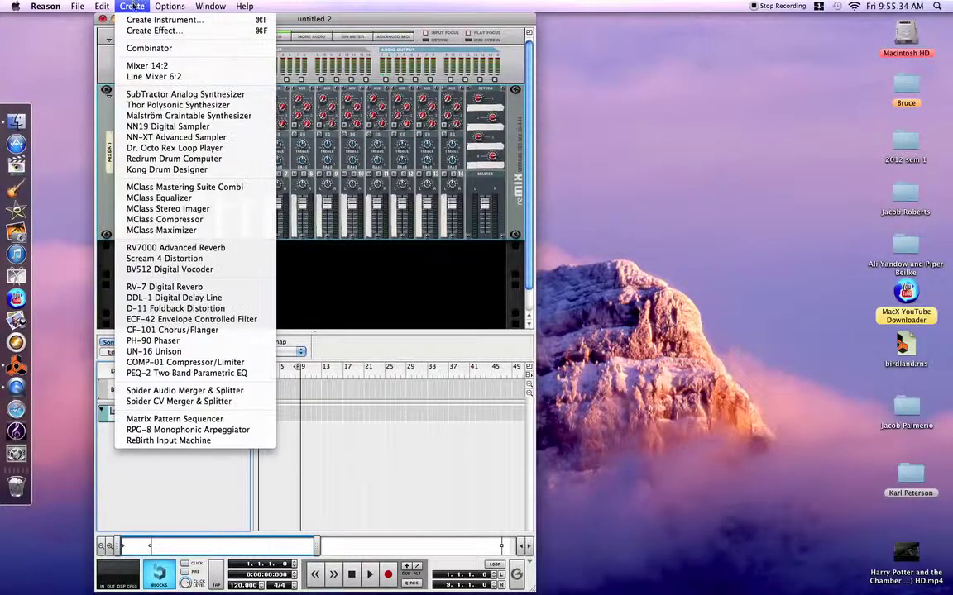
pyautogui.click(168, 159)
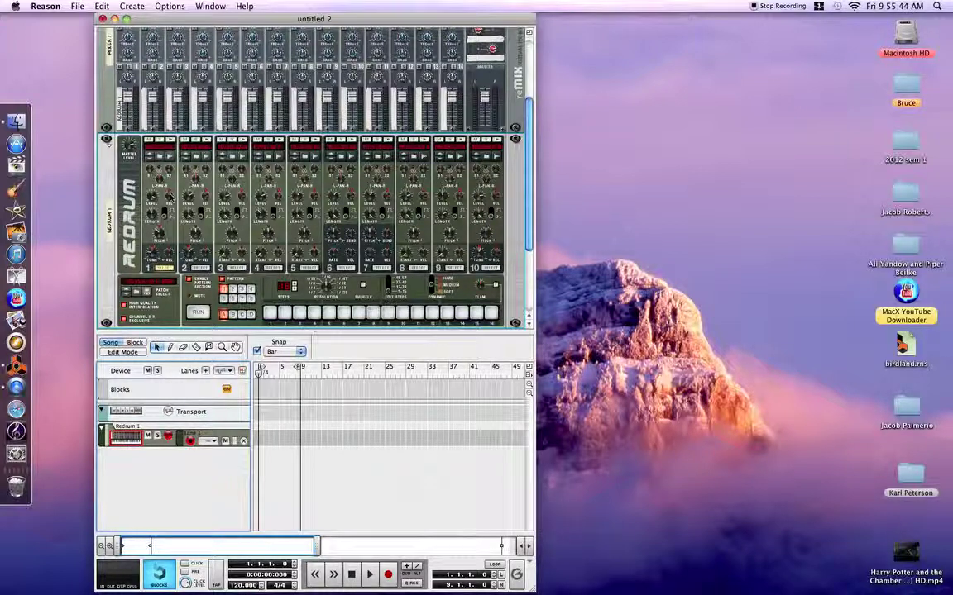
pyautogui.click(199, 142)
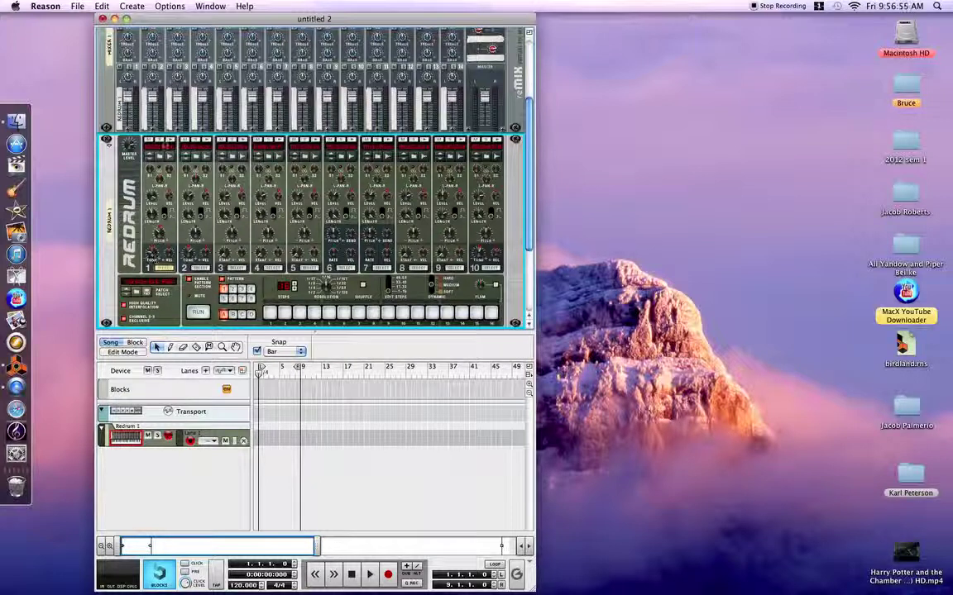
pyautogui.click(171, 142)
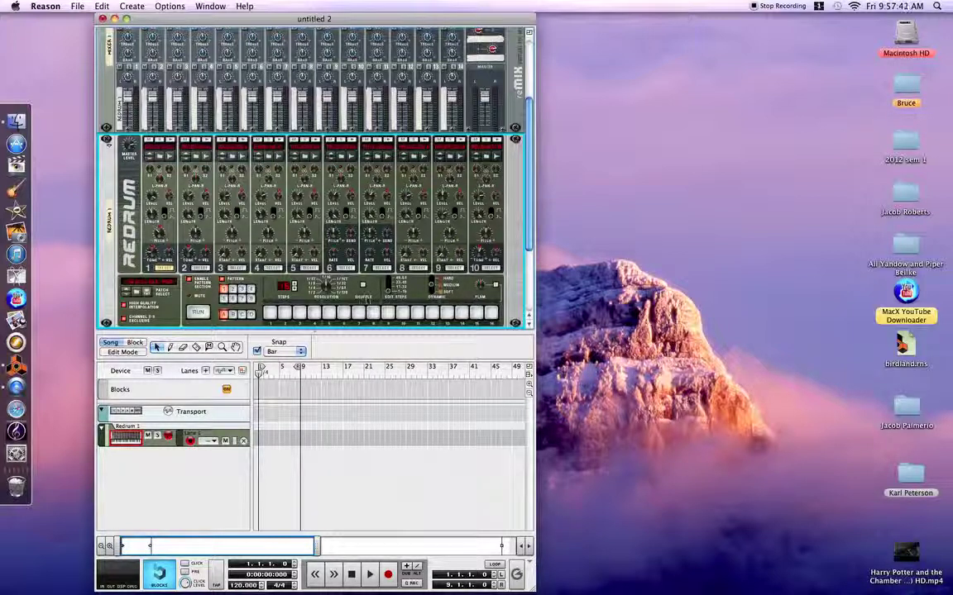
# Program drum channel 1 with hard hits on steps 1 and 9 and a medium hit on step 8
pyautogui.click(488, 313)
pyautogui.click(270, 314)
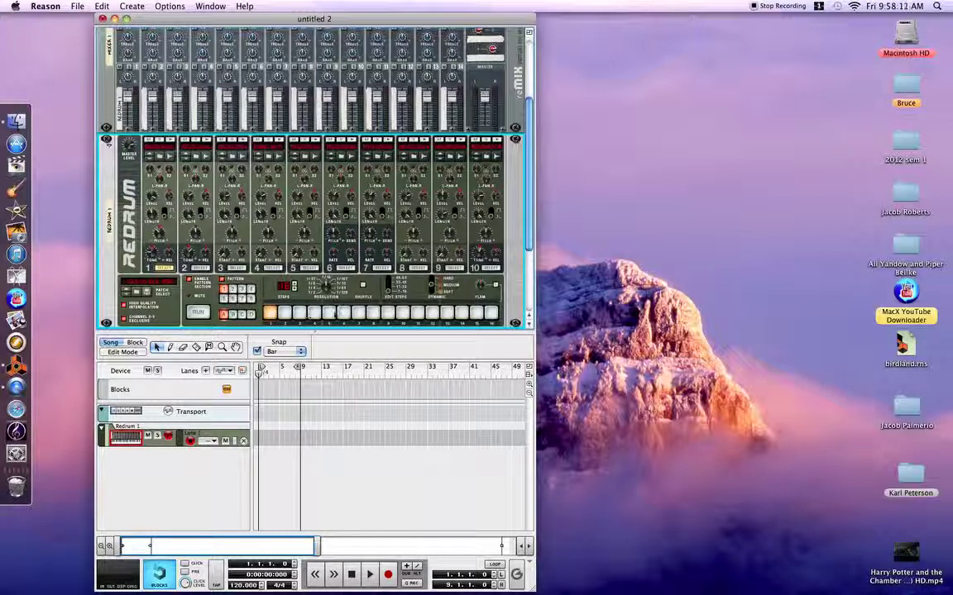
pyautogui.click(373, 314)
pyautogui.click(388, 314)
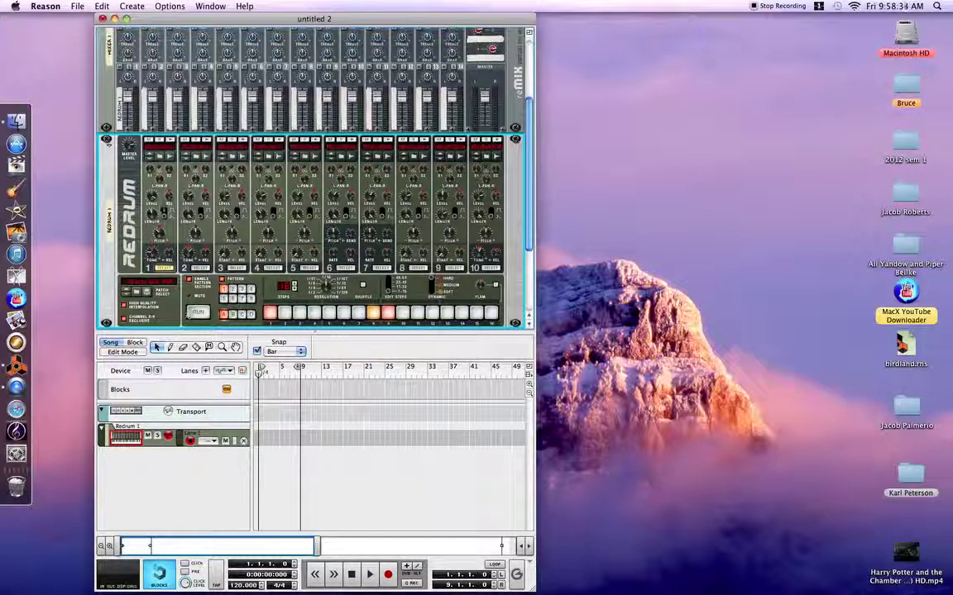
# Play back the channel 1 pattern on the Redrum alone and again with the song transport, stopping each time
pyautogui.click(197, 312)
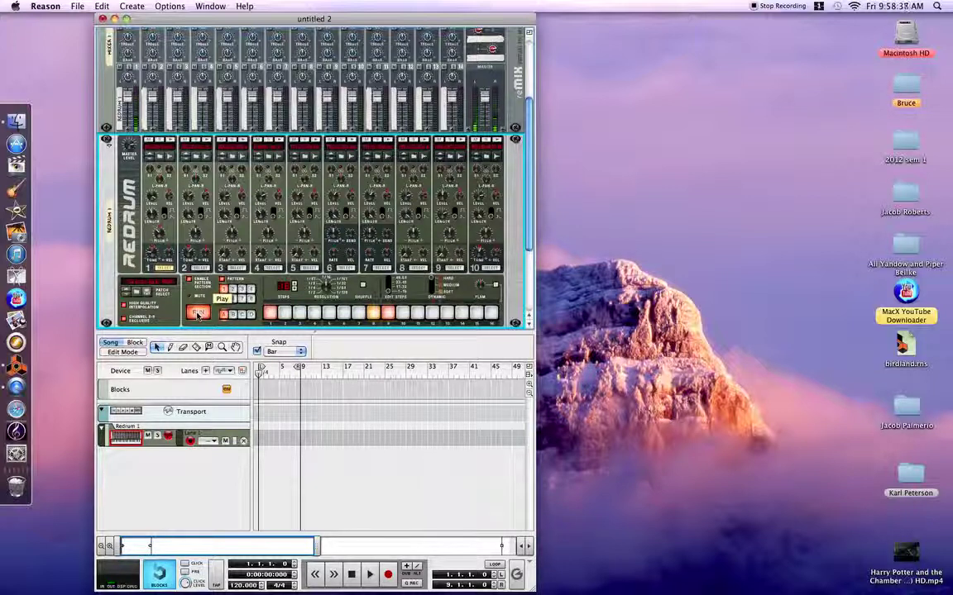
pyautogui.click(197, 313)
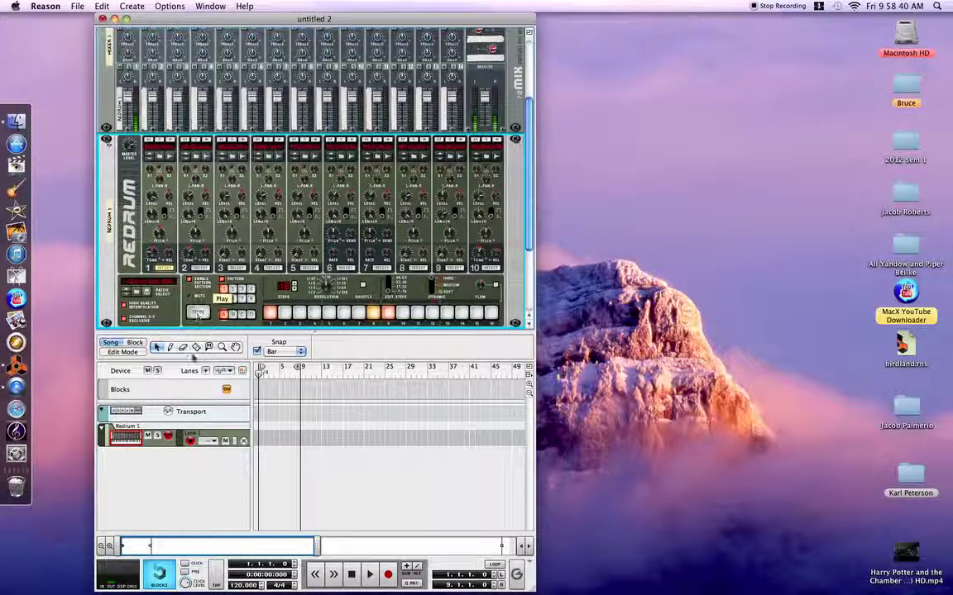
pyautogui.click(370, 574)
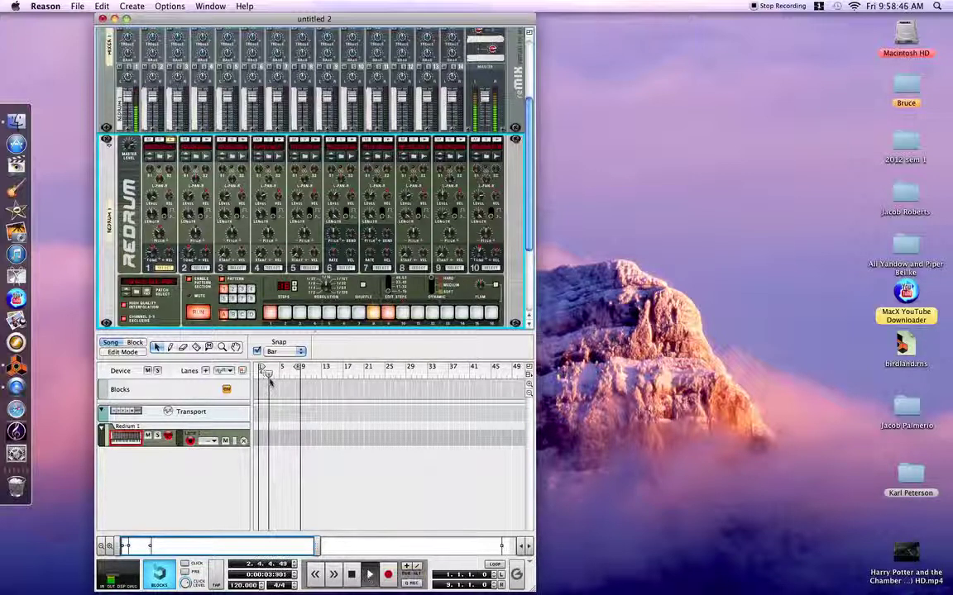
pyautogui.press('space')
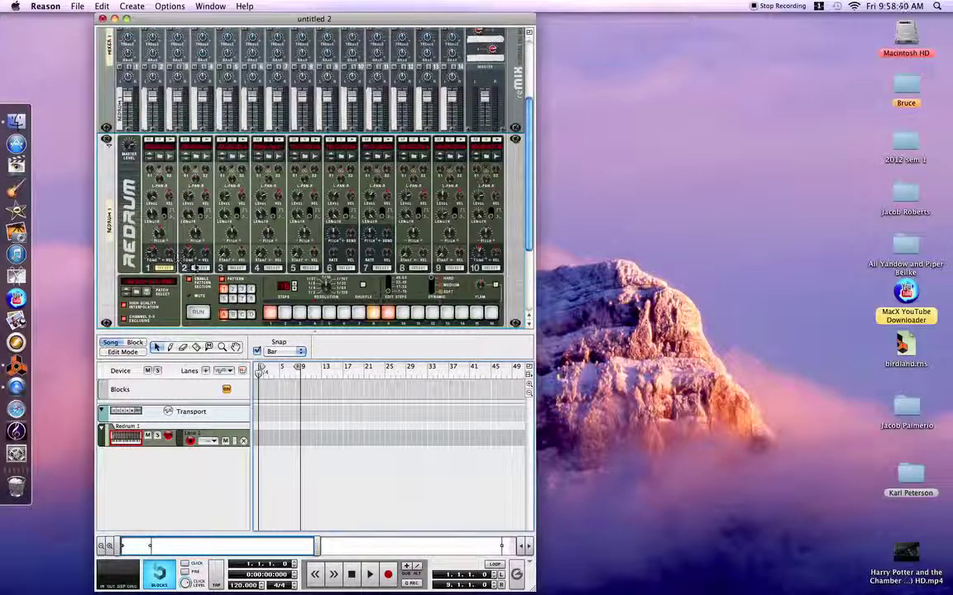
# Audition drum channel 2, program it with hard hits on steps 5 and 13, and play back the pattern
pyautogui.click(201, 268)
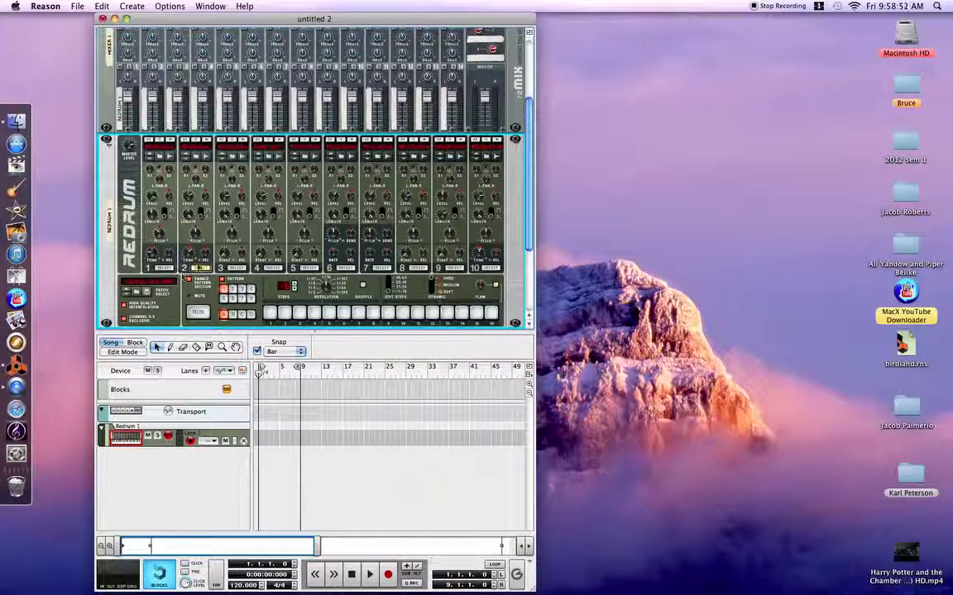
pyautogui.click(195, 141)
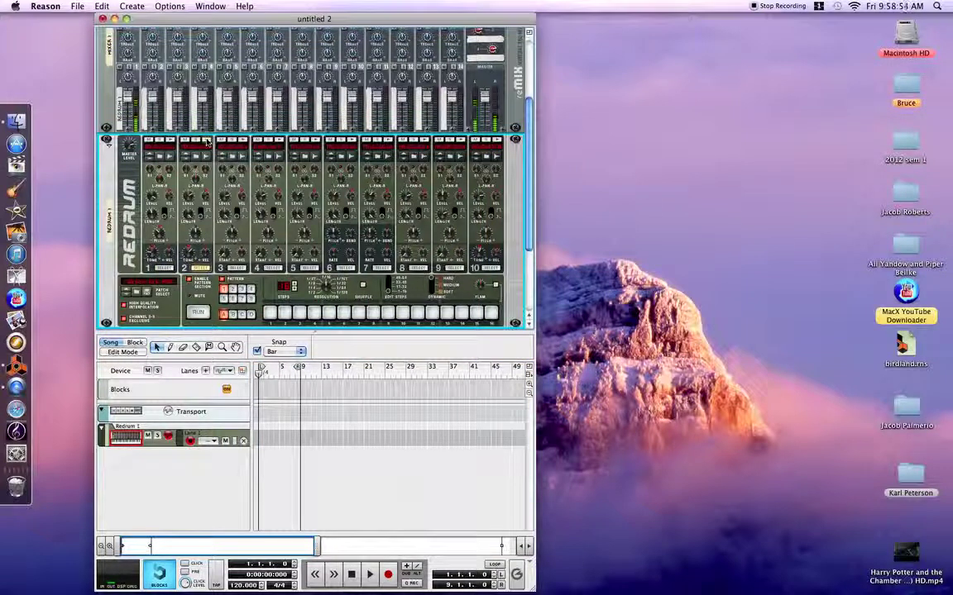
pyautogui.click(185, 140)
pyautogui.click(183, 140)
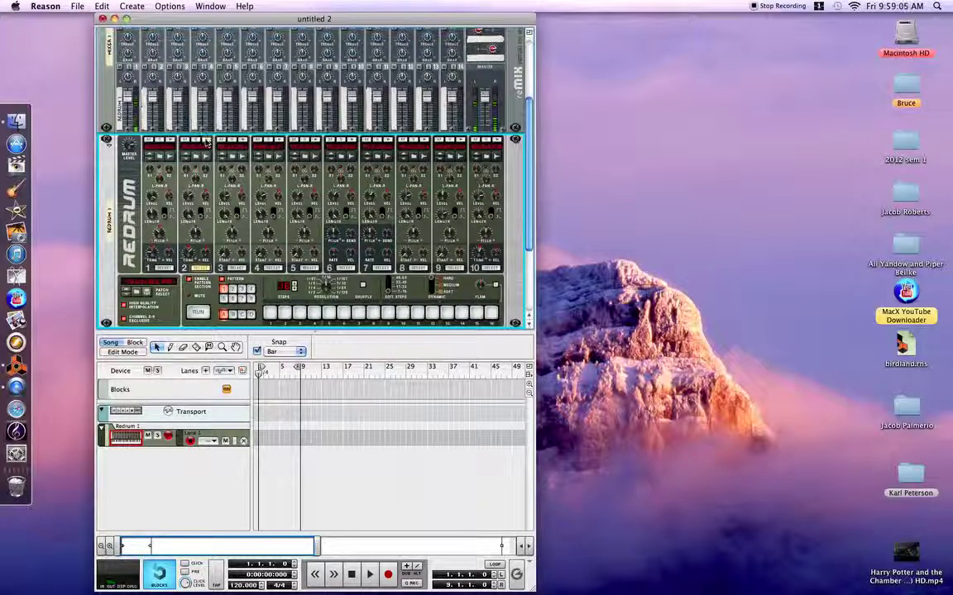
pyautogui.click(327, 313)
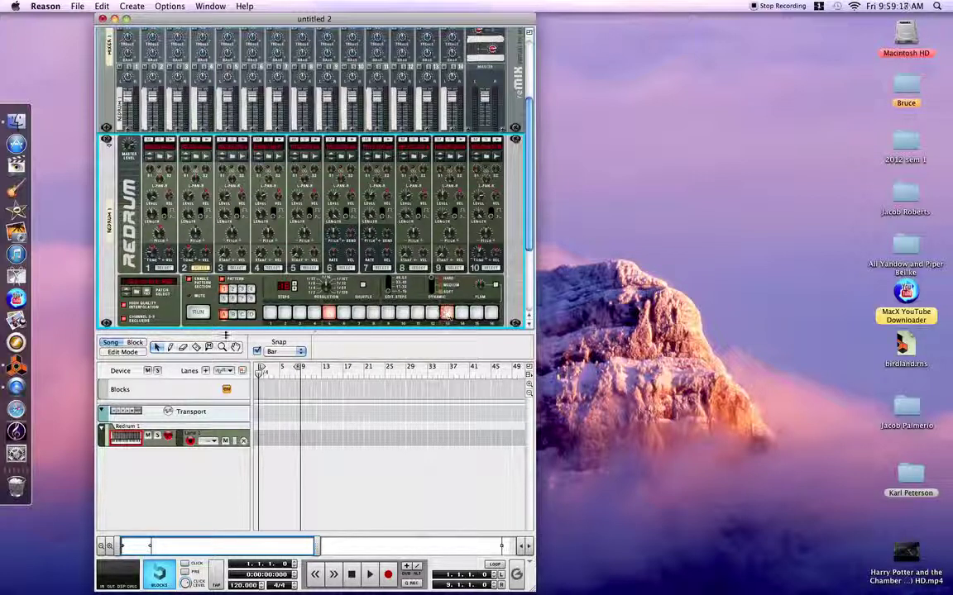
pyautogui.click(199, 315)
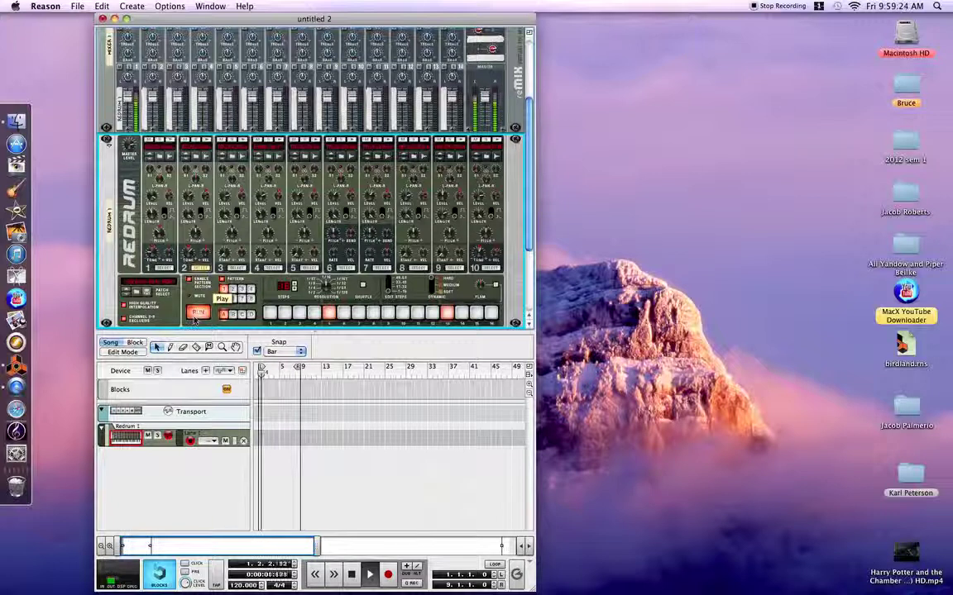
pyautogui.click(197, 314)
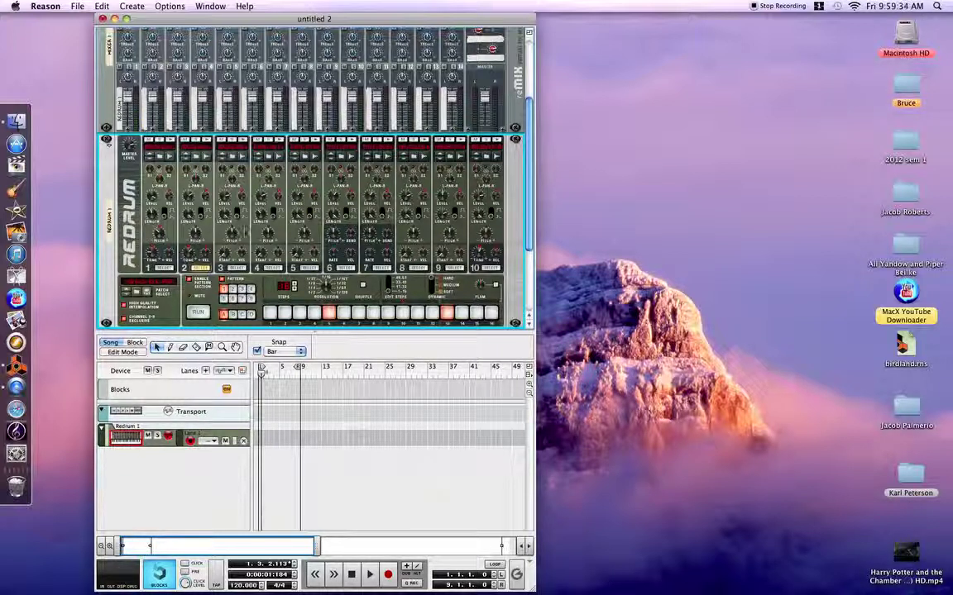
# Program drum channel 4 with hard hits on steps 1, 5, 9 and 13 and medium hits on all other steps, and play it back
pyautogui.click(273, 269)
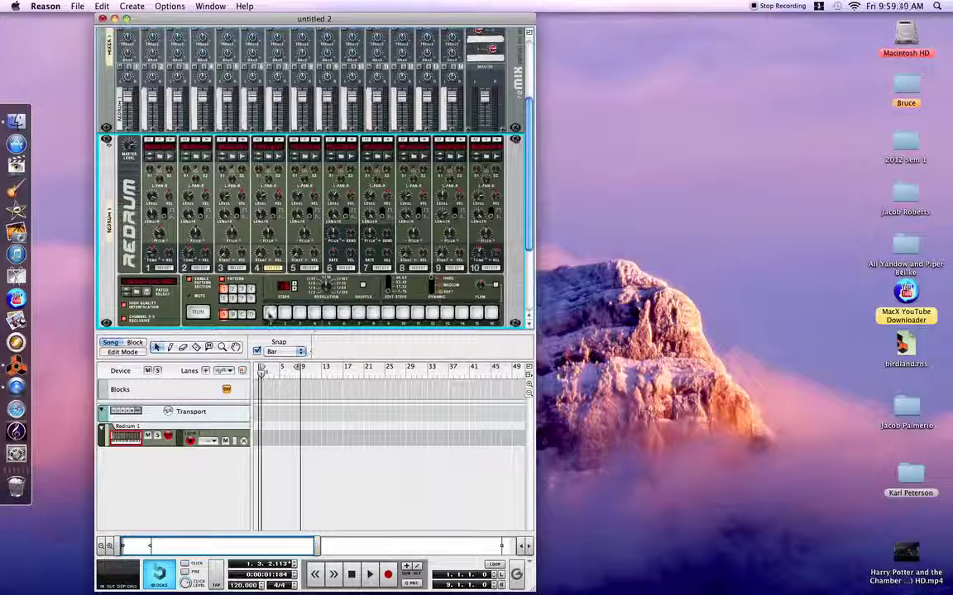
pyautogui.click(328, 313)
pyautogui.click(388, 313)
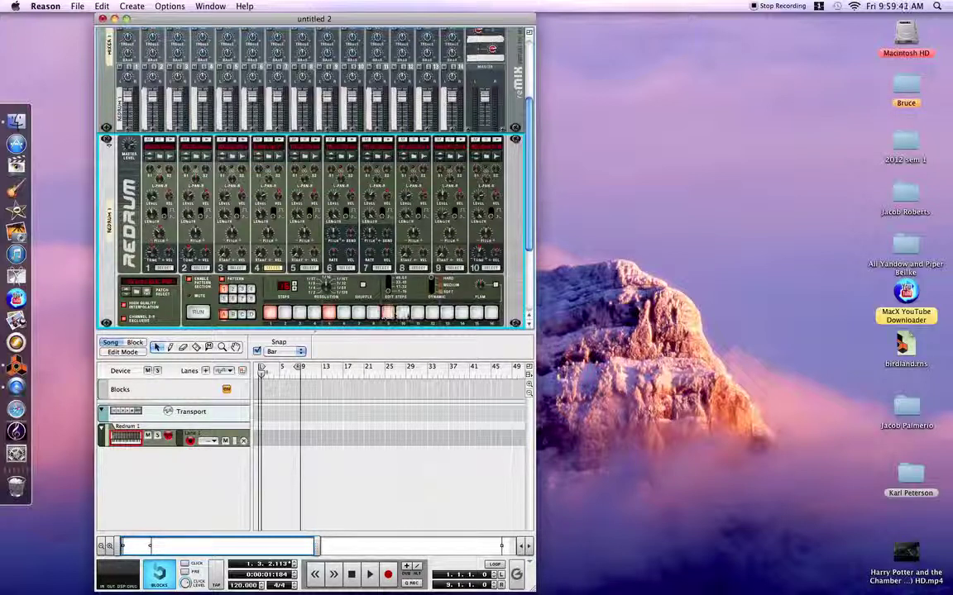
pyautogui.click(447, 313)
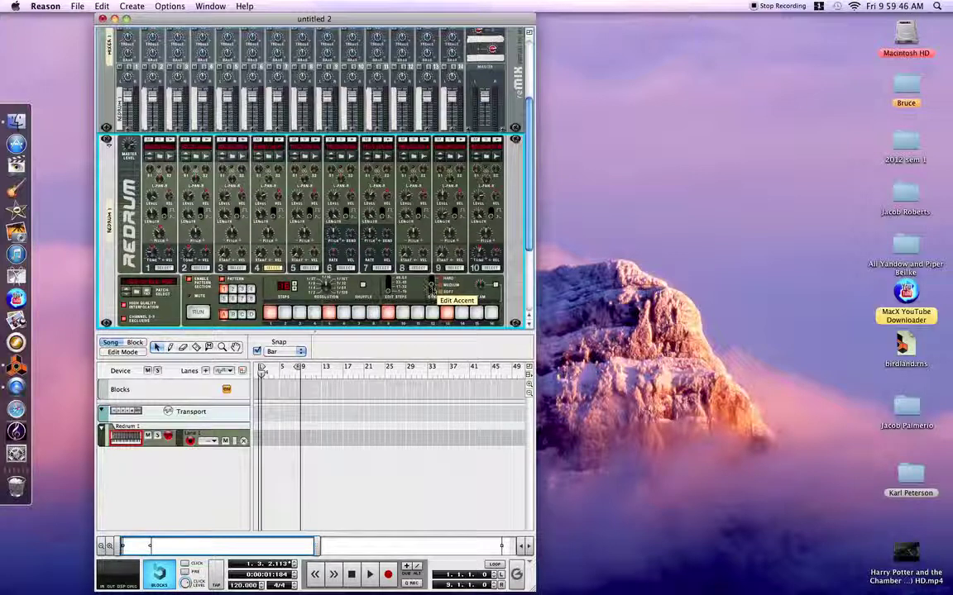
pyautogui.moveTo(269, 313); pyautogui.dragTo(492, 316)
pyautogui.click(198, 314)
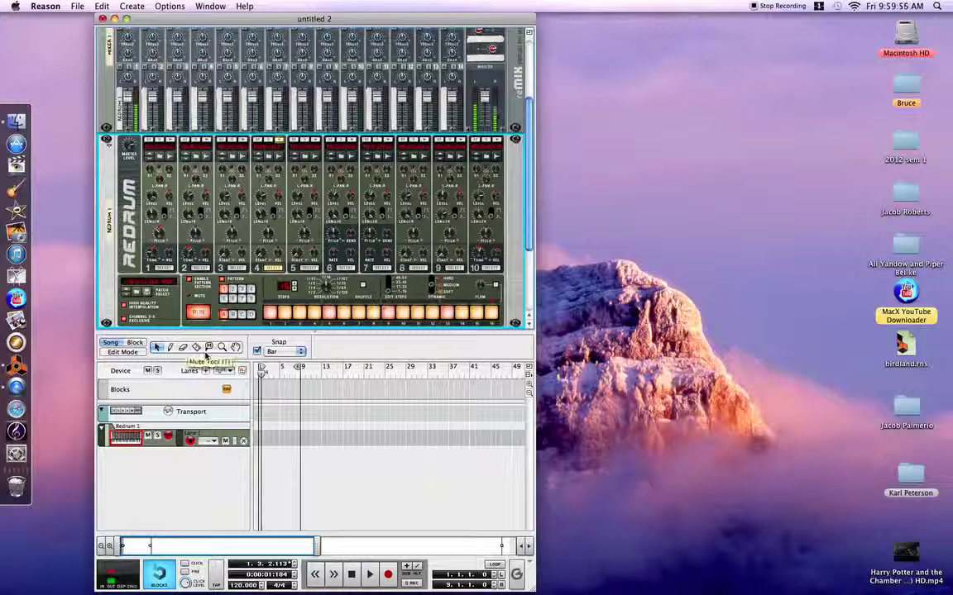
pyautogui.click(197, 313)
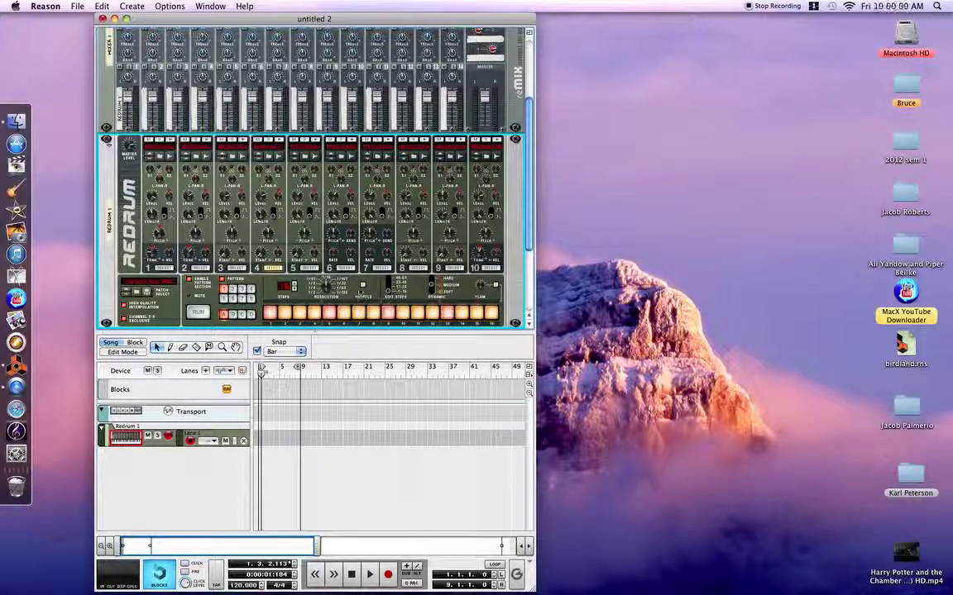
# Turn on shuffle for the pattern and play it back to try the swung feel
pyautogui.click(362, 287)
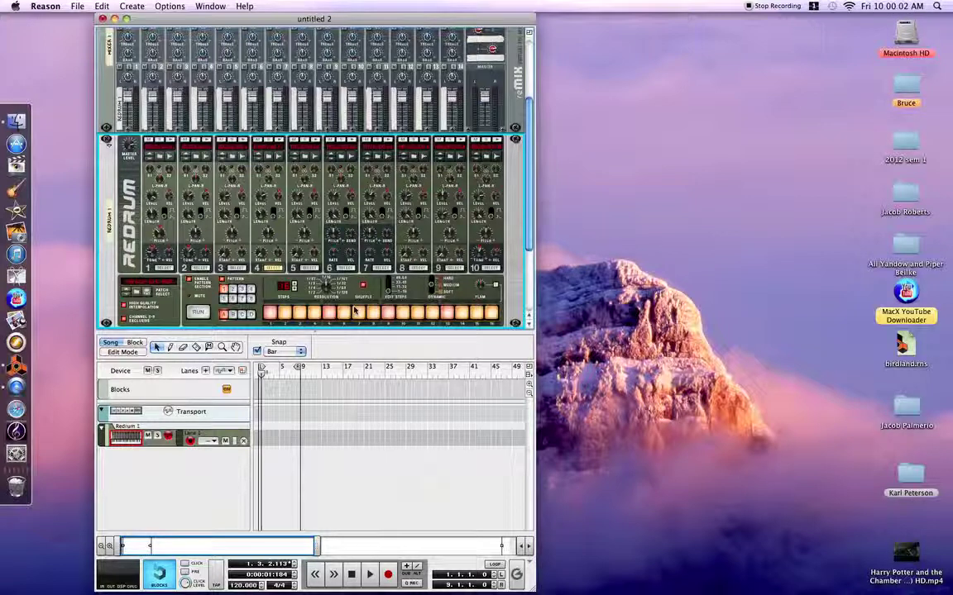
pyautogui.click(199, 313)
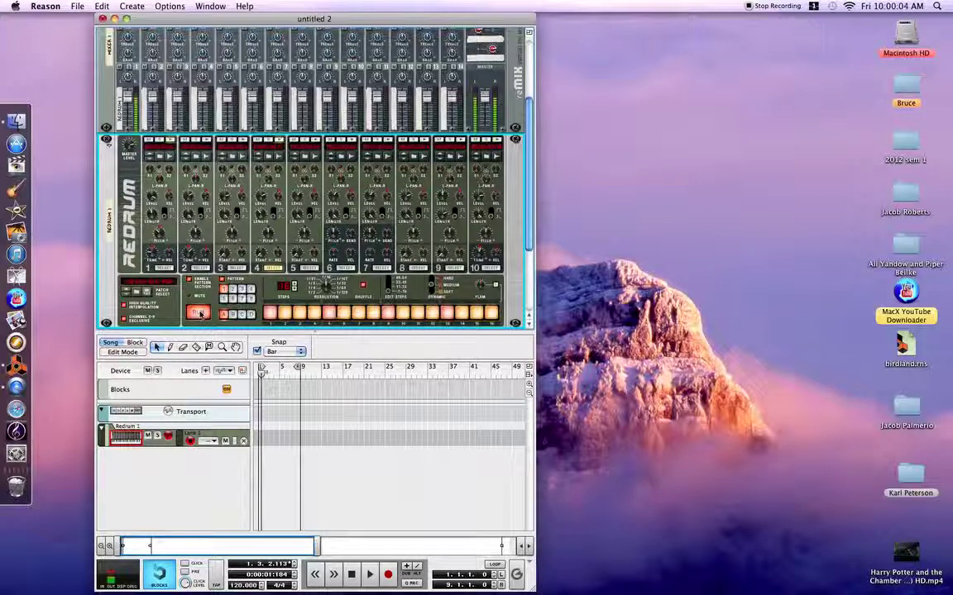
pyautogui.click(198, 313)
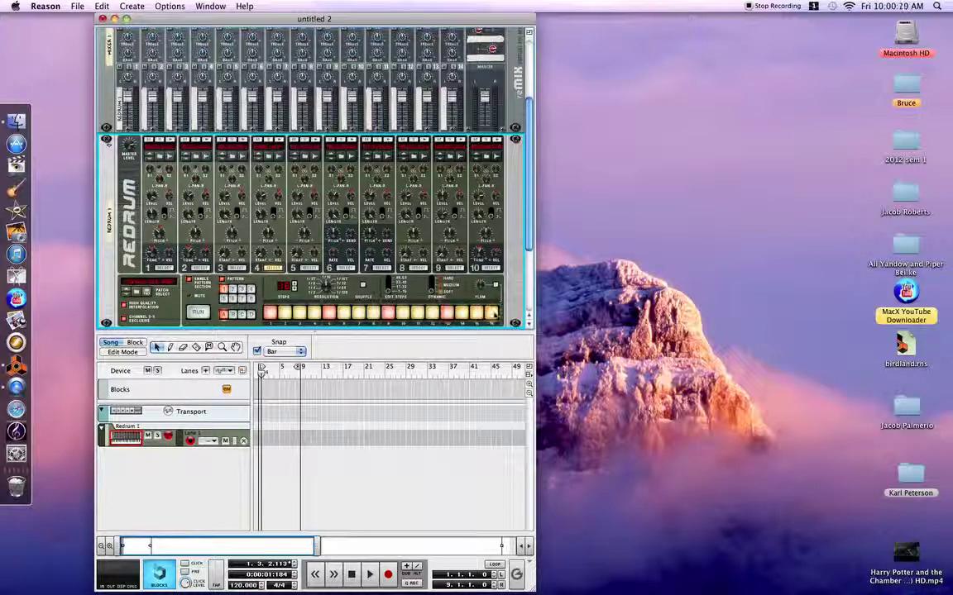
# Play back the unshuffled pattern with soft hits between channel 4's hard ones
pyautogui.click(199, 316)
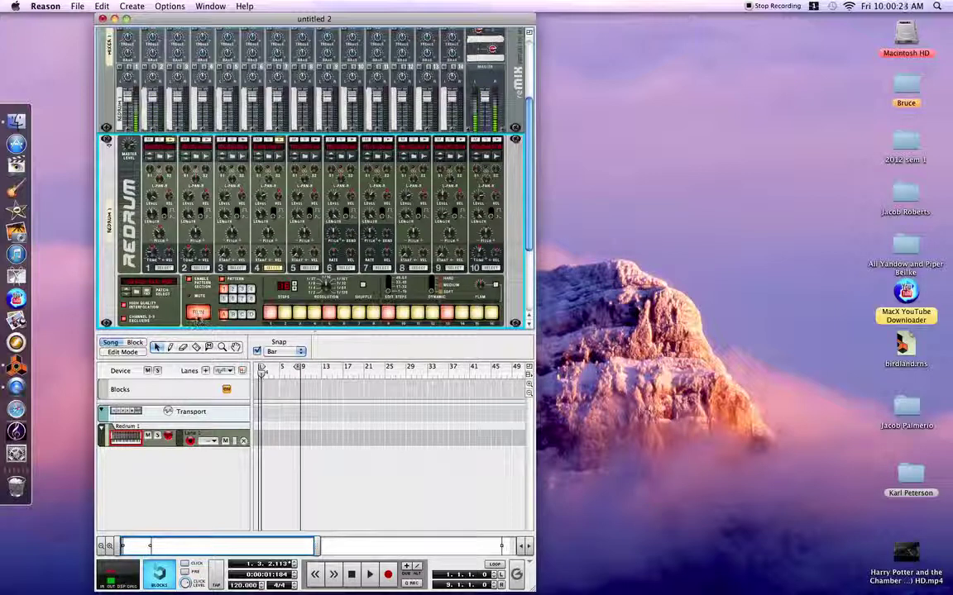
pyautogui.click(198, 317)
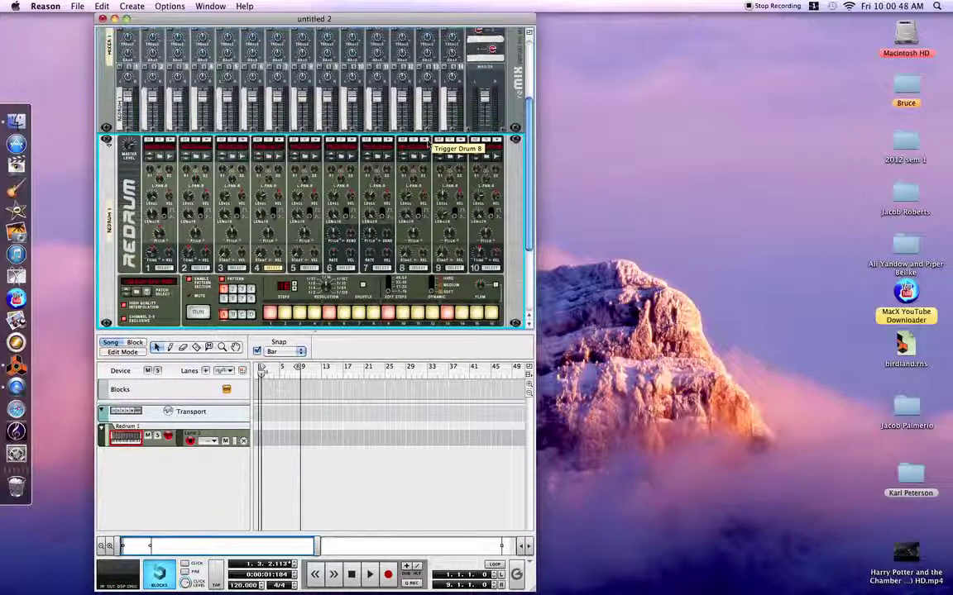
# Program drum channel 8 with medium hits on the odd-numbered steps
pyautogui.click(419, 269)
pyautogui.click(299, 314)
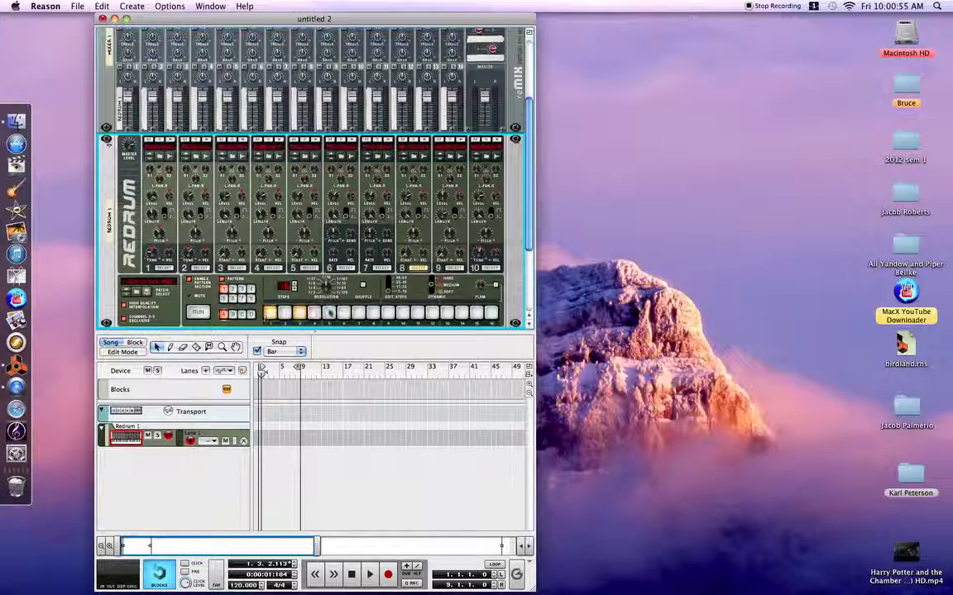
pyautogui.click(328, 314)
pyautogui.click(357, 314)
pyautogui.click(387, 313)
pyautogui.click(446, 313)
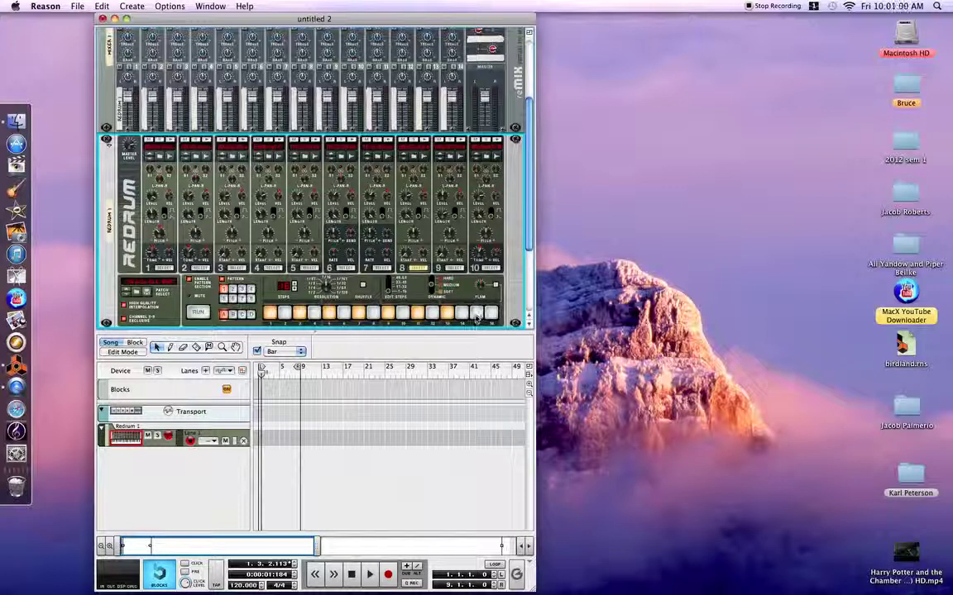
# Program drum channel 9 with a medium hit on step 16 and play back the full pattern
pyautogui.click(464, 146)
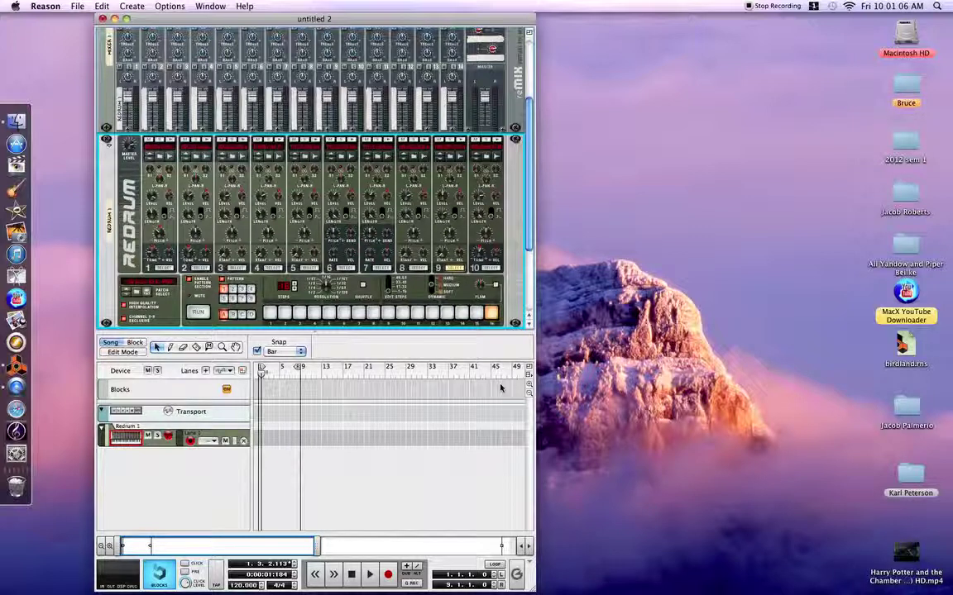
pyautogui.click(197, 311)
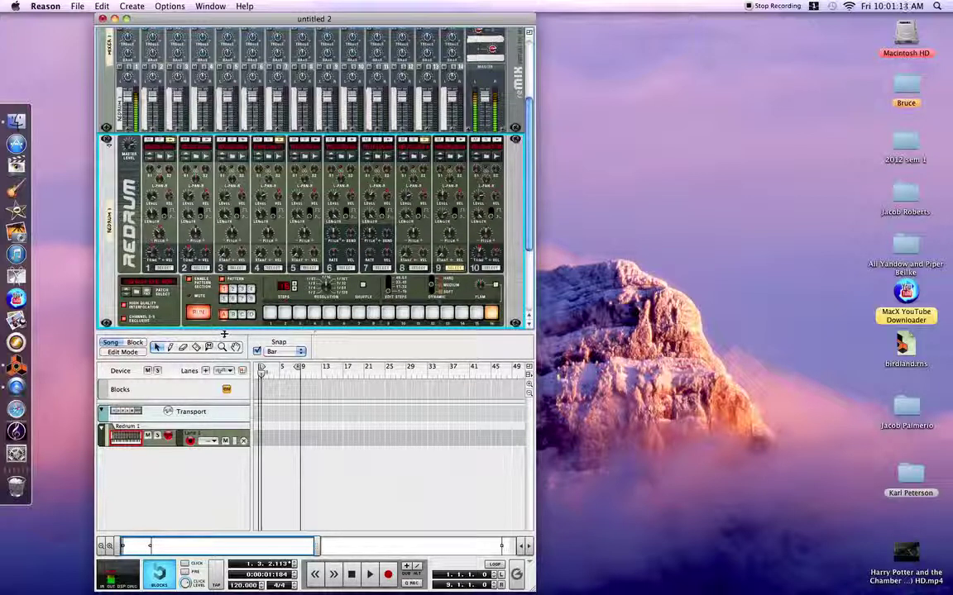
pyautogui.click(198, 312)
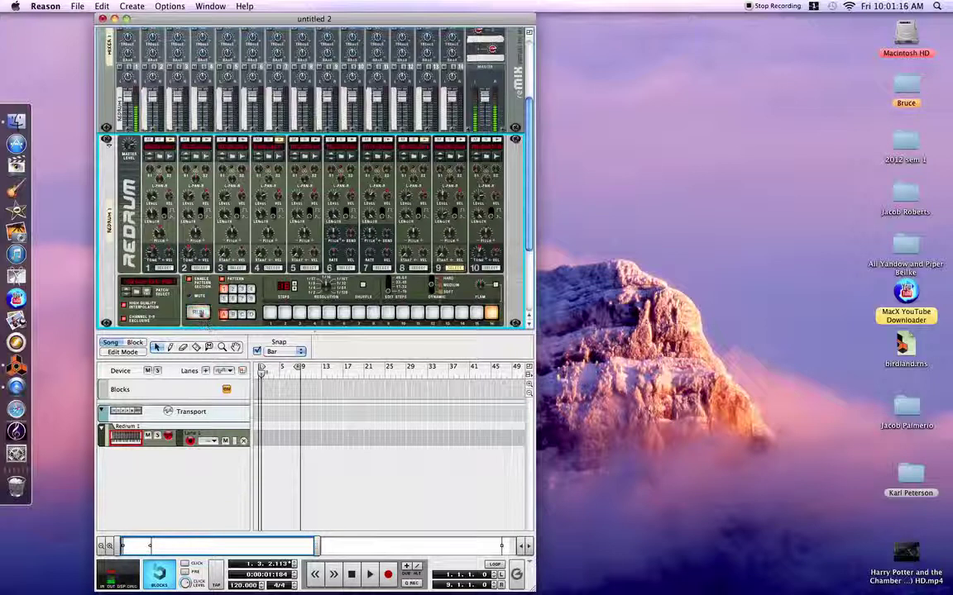
# Review the programmed steps of drum channels 1, 2, 4, 8 and 9 one after another
pyautogui.click(162, 269)
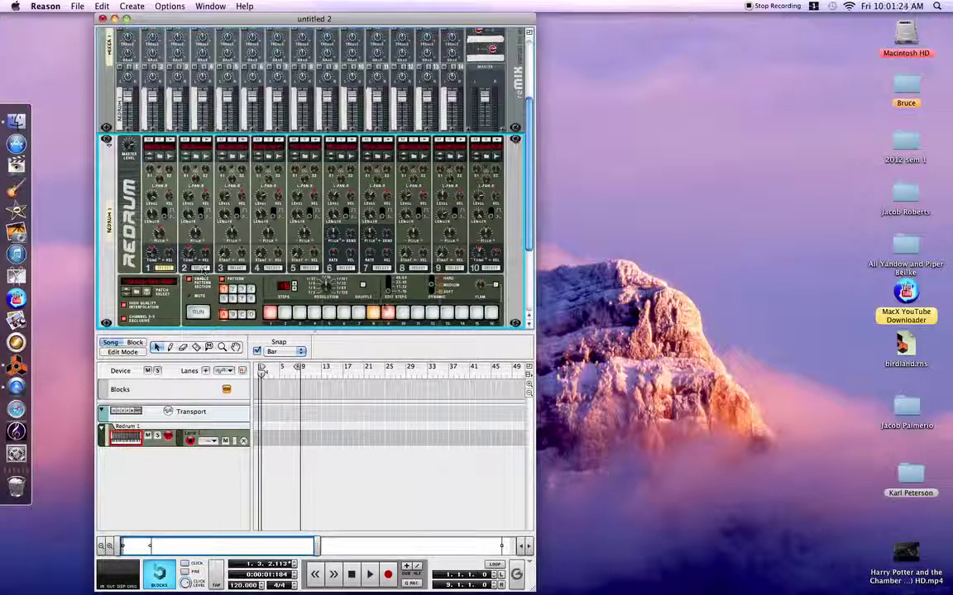
pyautogui.click(199, 269)
pyautogui.click(270, 269)
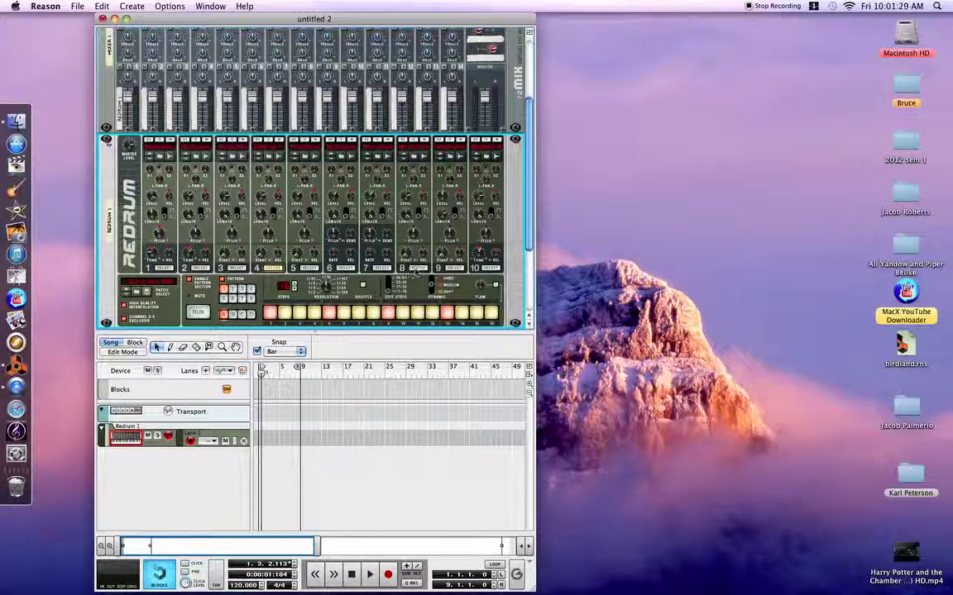
pyautogui.click(420, 269)
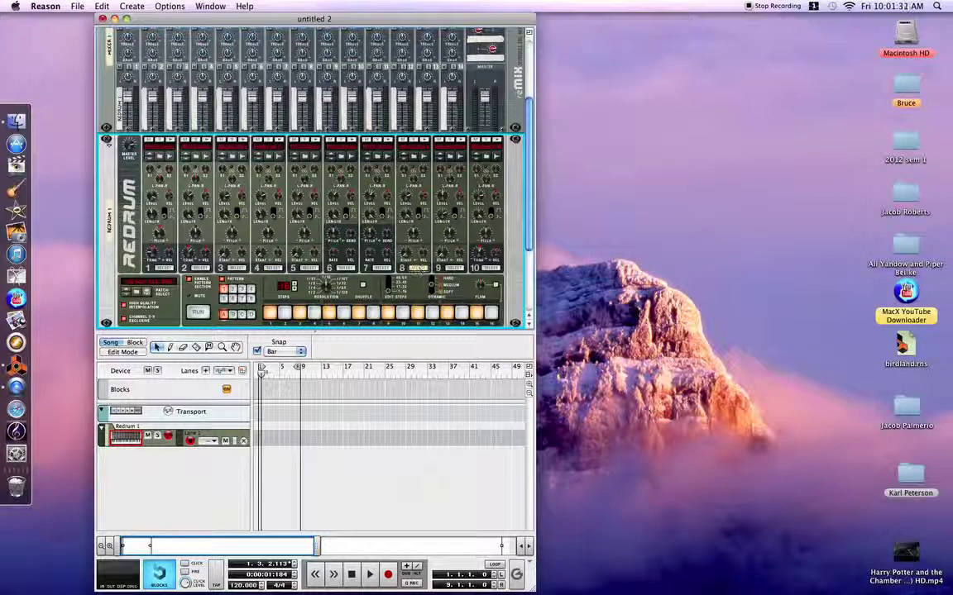
pyautogui.click(455, 269)
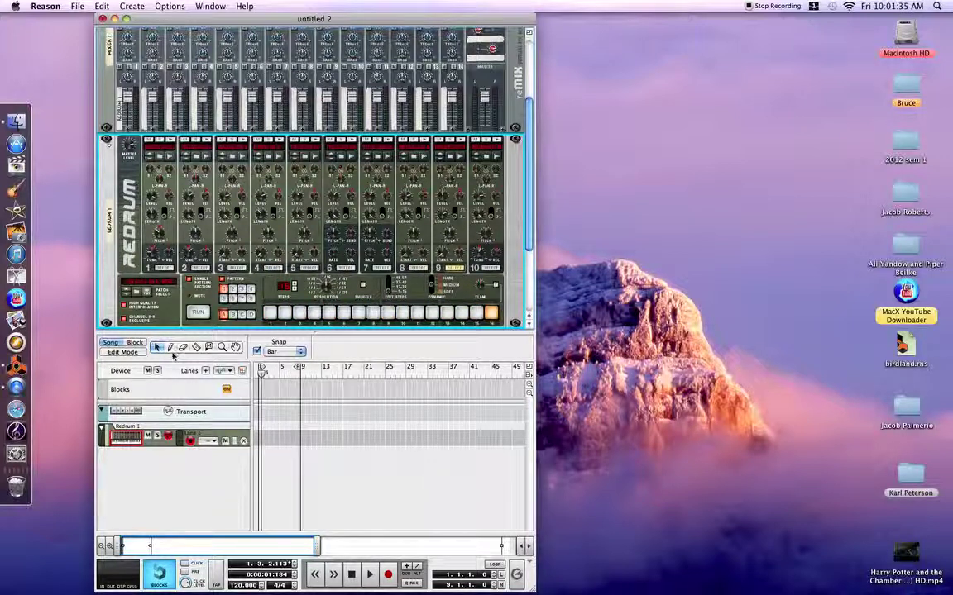
# Play back the full pattern while trying pattern shuffle, and stop playback
pyautogui.click(195, 315)
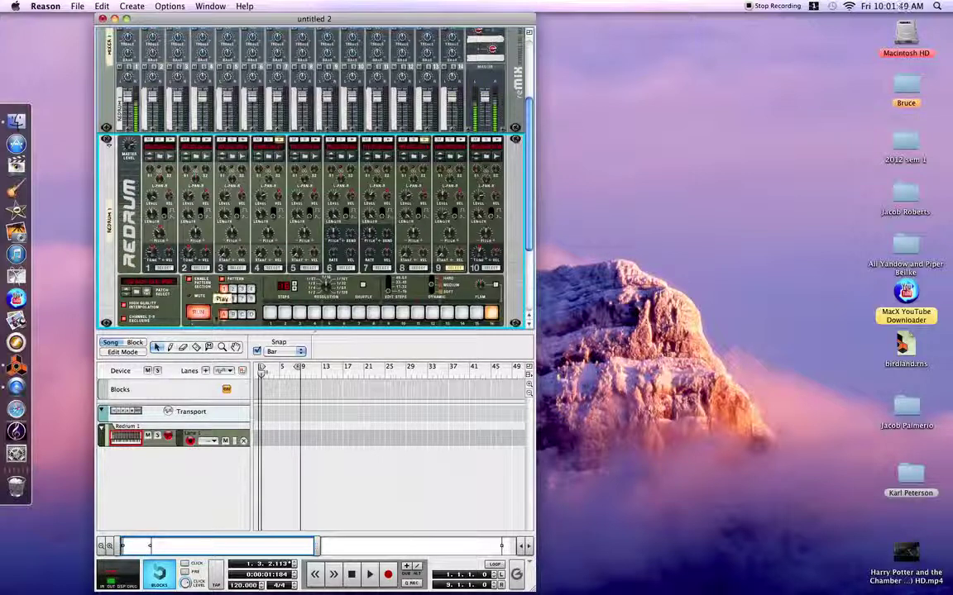
pyautogui.click(363, 286)
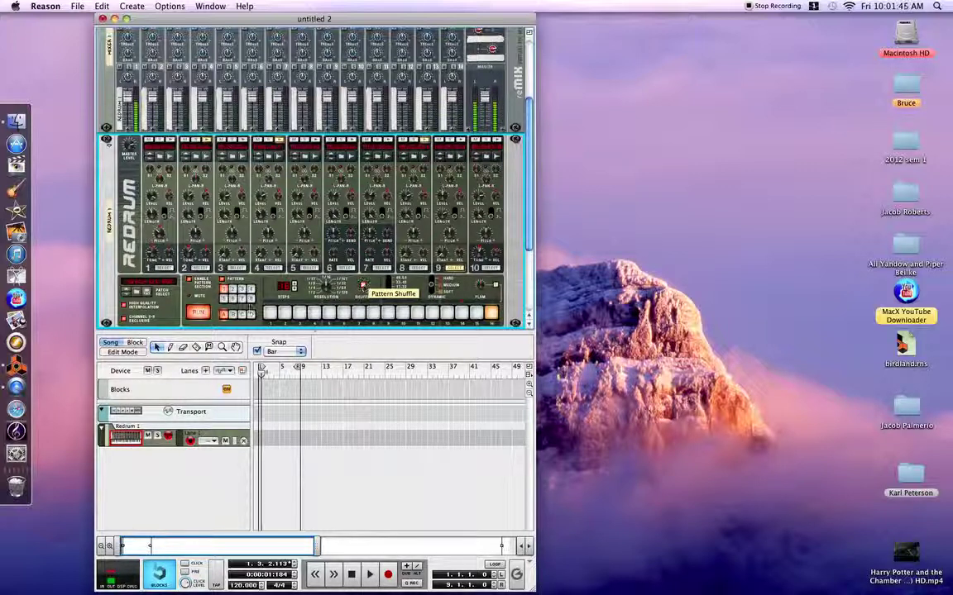
pyautogui.click(198, 314)
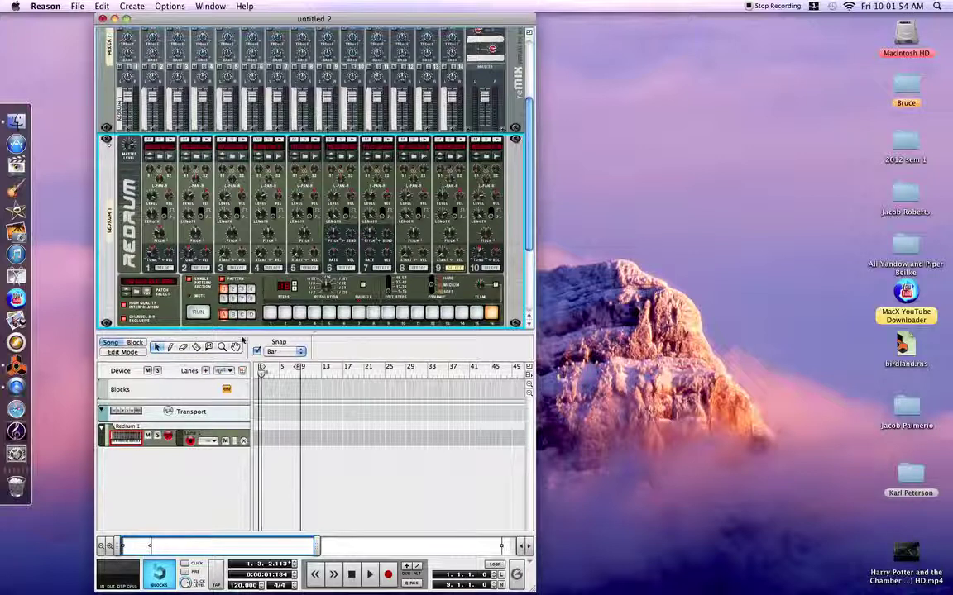
# Switch the Redrum to pattern 2 and program drum channel 1 with hits on steps 1, 5, 9, 12 and 13
pyautogui.click(233, 289)
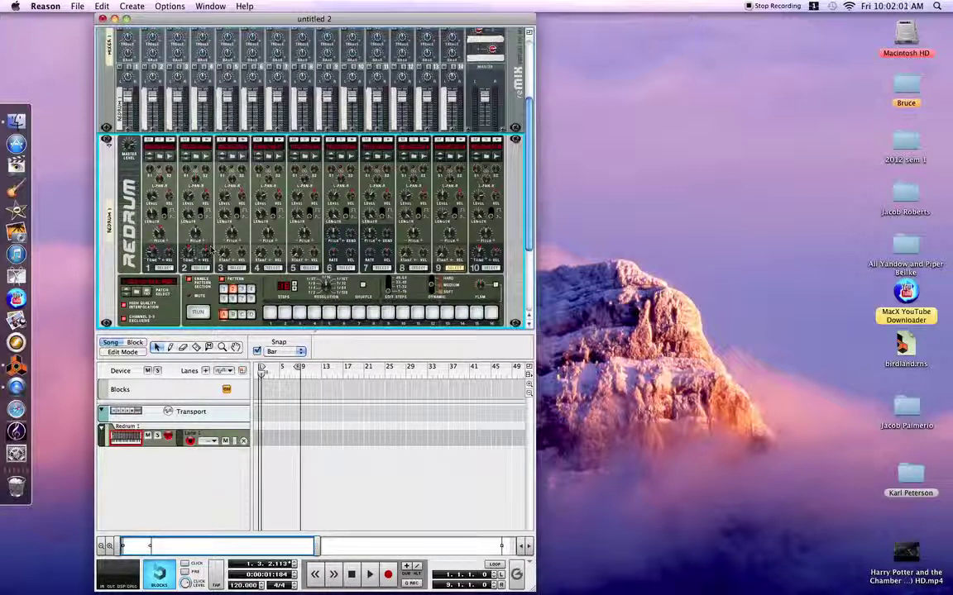
pyautogui.click(165, 269)
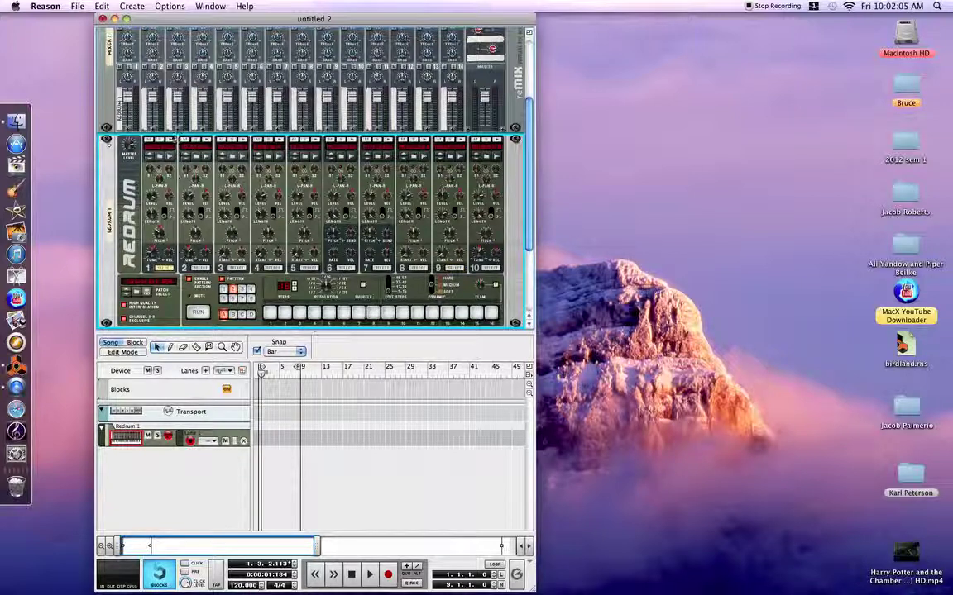
pyautogui.click(269, 312)
pyautogui.click(329, 313)
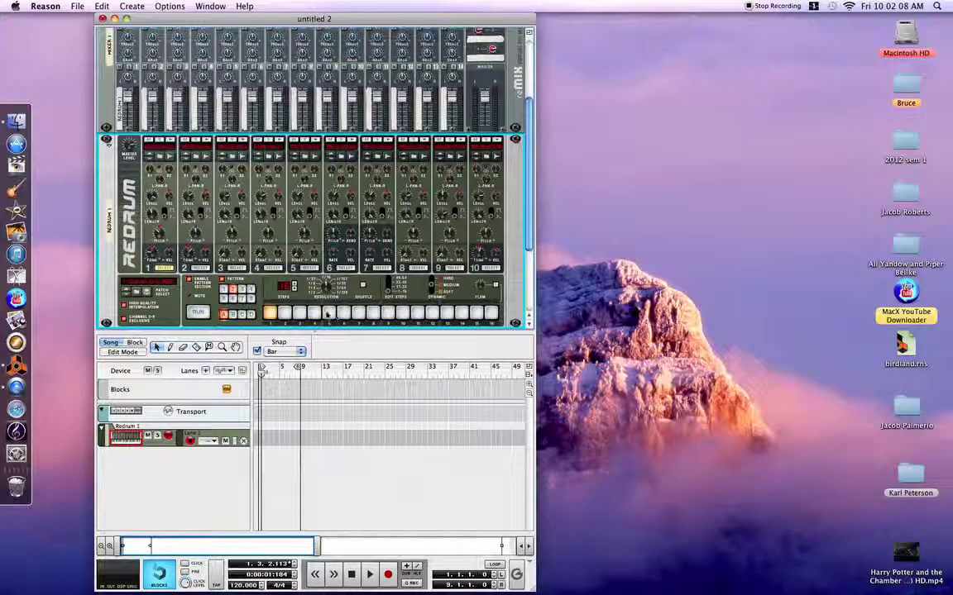
pyautogui.click(387, 313)
pyautogui.click(430, 313)
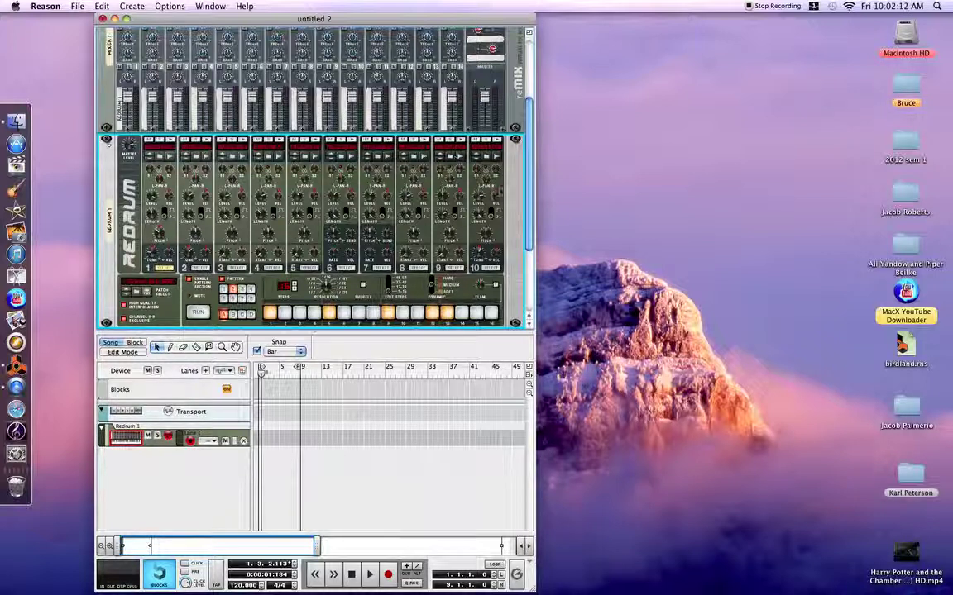
# Program drum channel 10 of pattern 2 with hits on steps 3, 7, 10 and 14
pyautogui.click(234, 291)
pyautogui.click(298, 312)
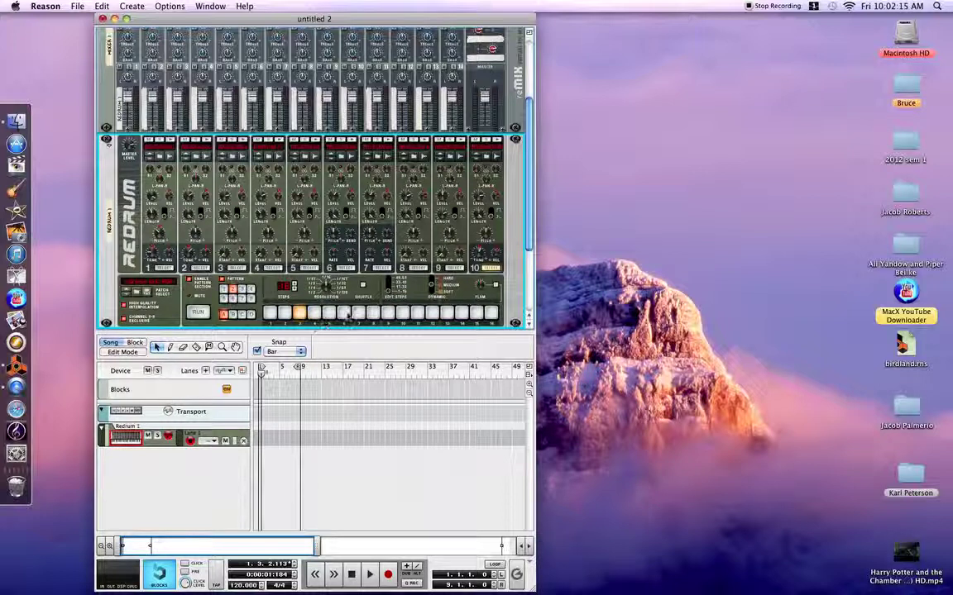
pyautogui.click(357, 315)
pyautogui.click(404, 314)
pyautogui.click(461, 313)
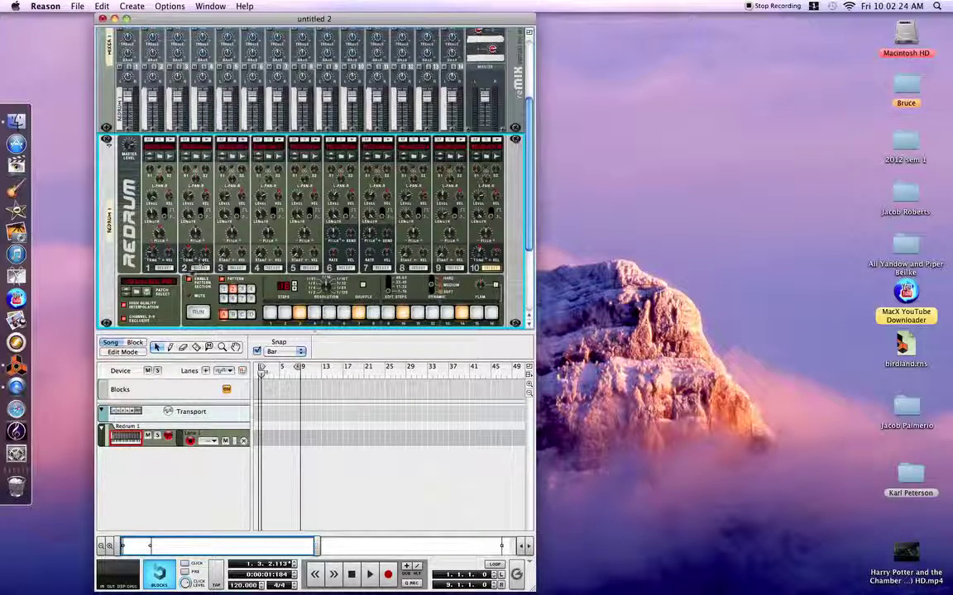
# Program drum channel 2 of pattern 2 with hits on steps 5 and 13 and play back the pattern
pyautogui.click(233, 297)
pyautogui.click(330, 315)
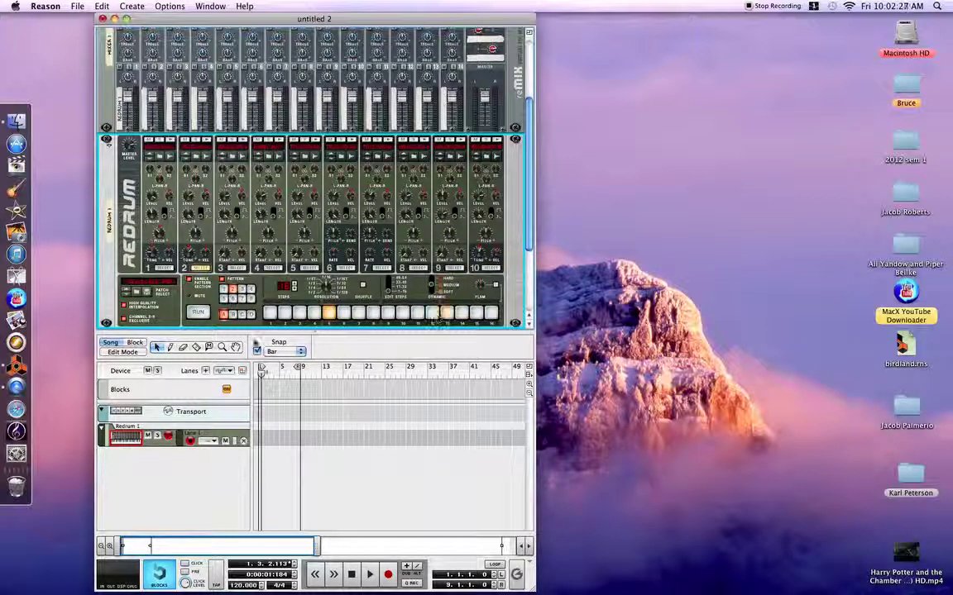
pyautogui.click(198, 312)
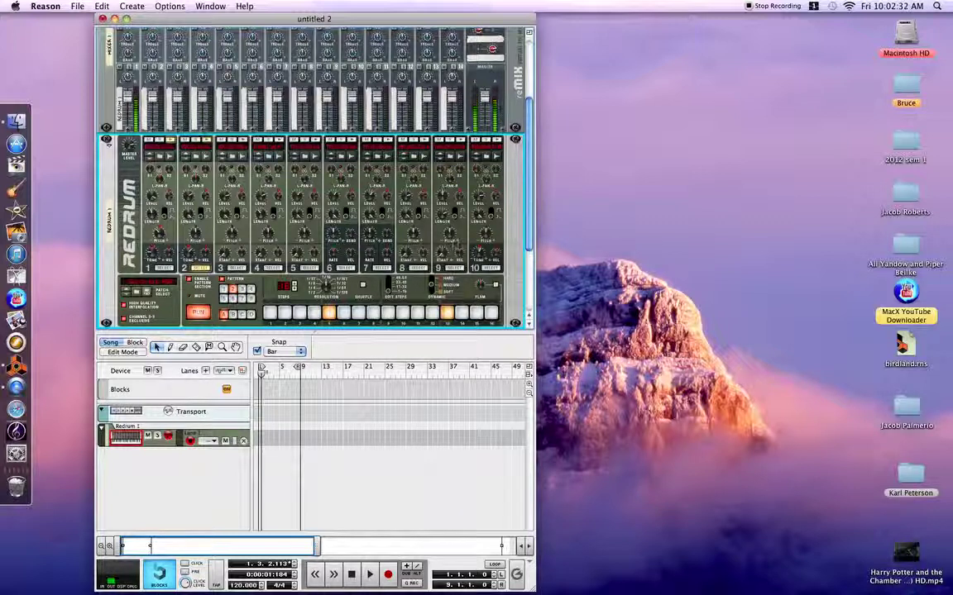
# Move drum channel 10's last two hits to steps 11 and 15, stop playback and return the song position to bar 1
pyautogui.click(490, 268)
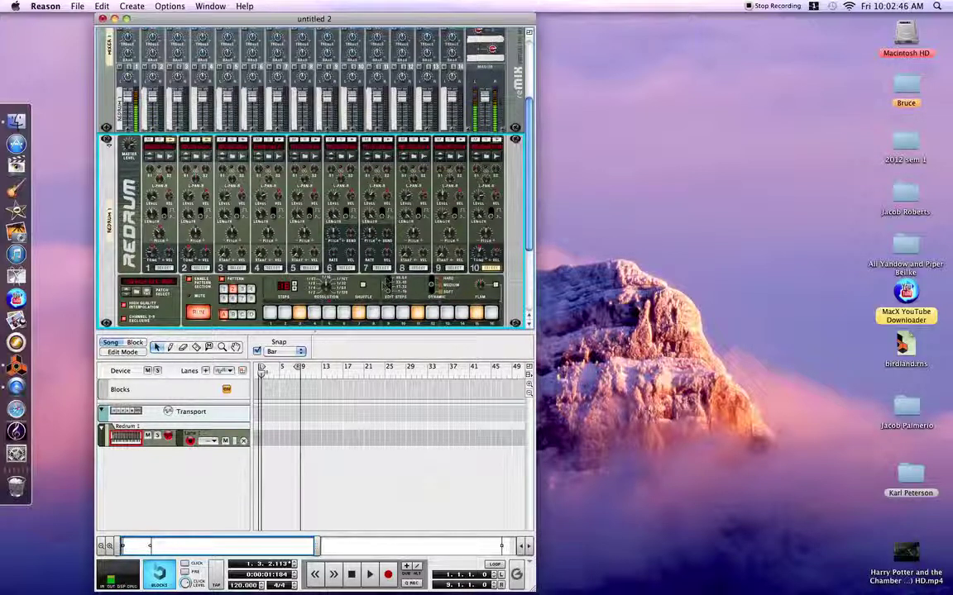
pyautogui.press('space')
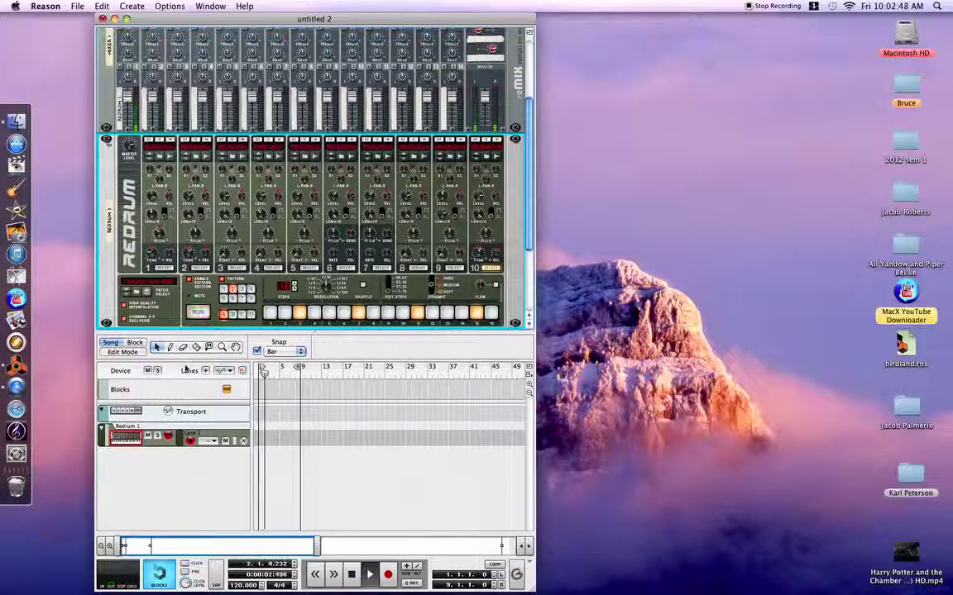
pyautogui.press('space')
pyautogui.click(263, 374)
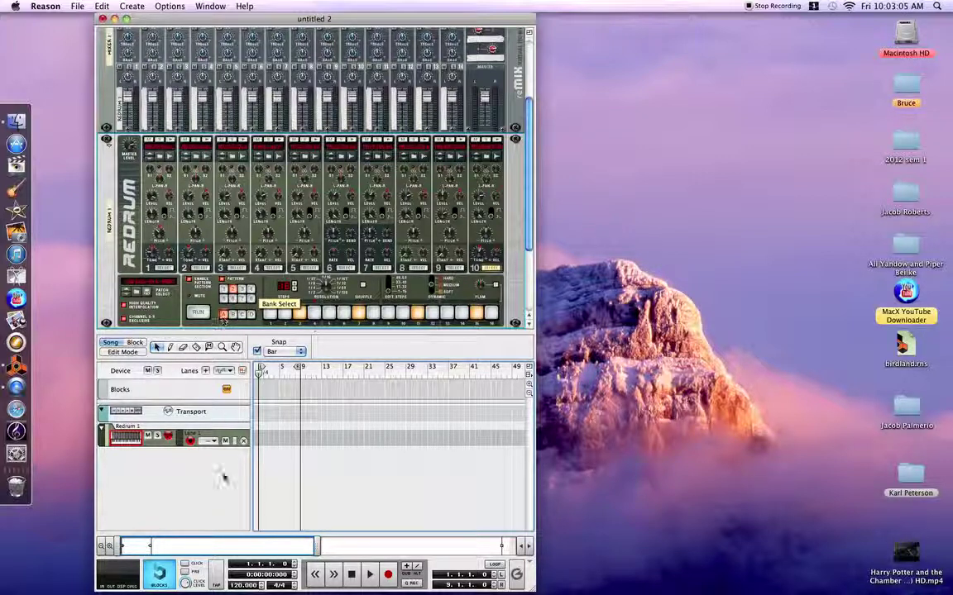
# Set the song tempo to 100 BPM
pyautogui.doubleClick(261, 587)
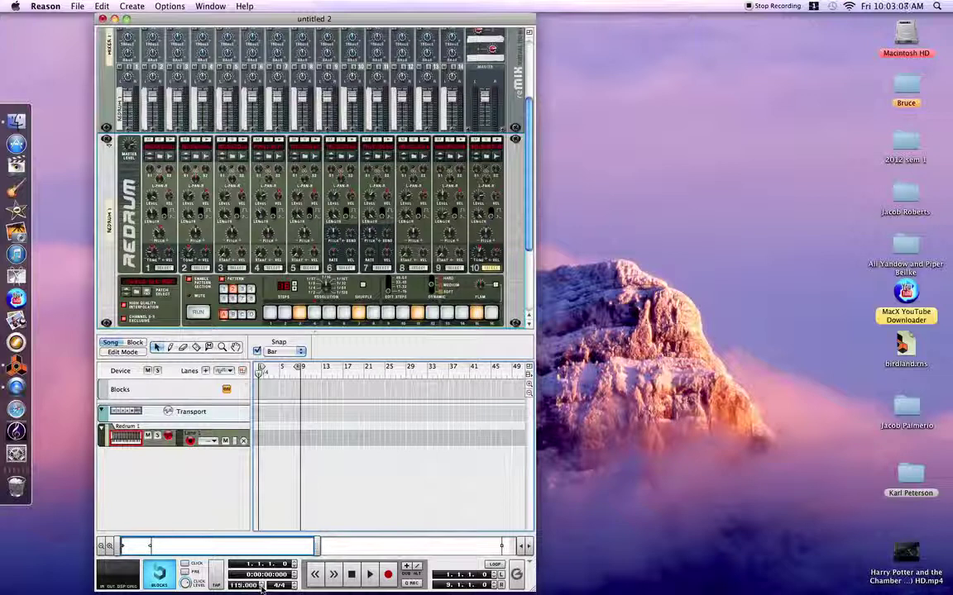
pyautogui.tripleClick(261, 584)
pyautogui.click(262, 583)
pyautogui.tripleClick(261, 584)
pyautogui.click(261, 584)
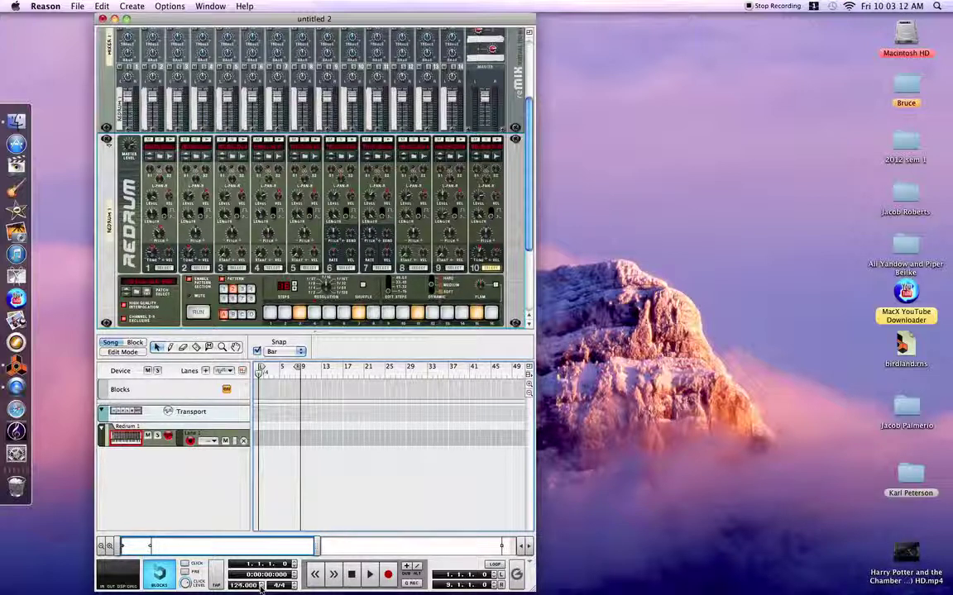
pyautogui.doubleClick(261, 588)
pyautogui.tripleClick(261, 584)
pyautogui.click(262, 587)
pyautogui.click(262, 587)
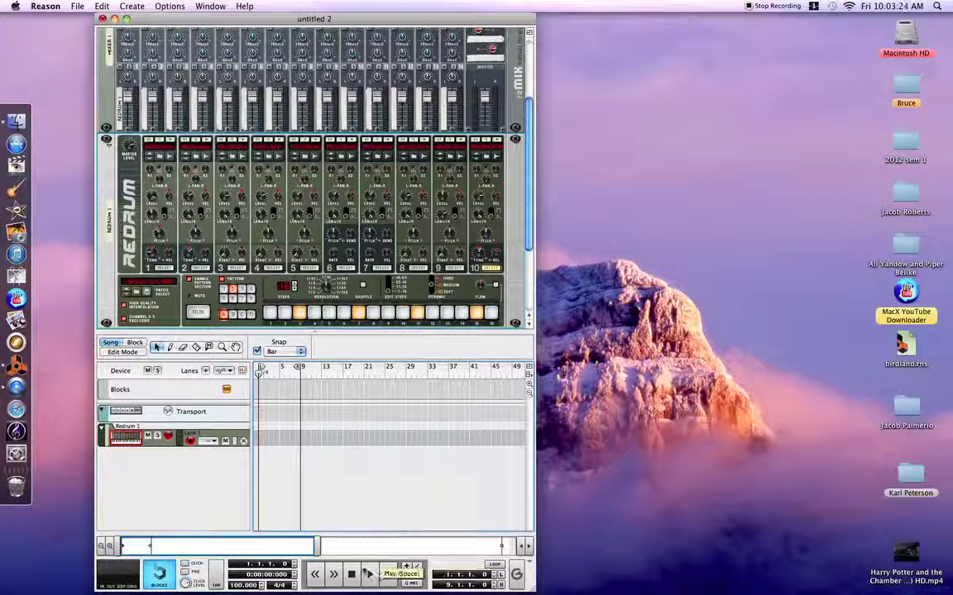
# Record about 16 bars of Redrum pattern changes into the sequencer, starting with pattern 1 and alternating with pattern 2
pyautogui.click(232, 287)
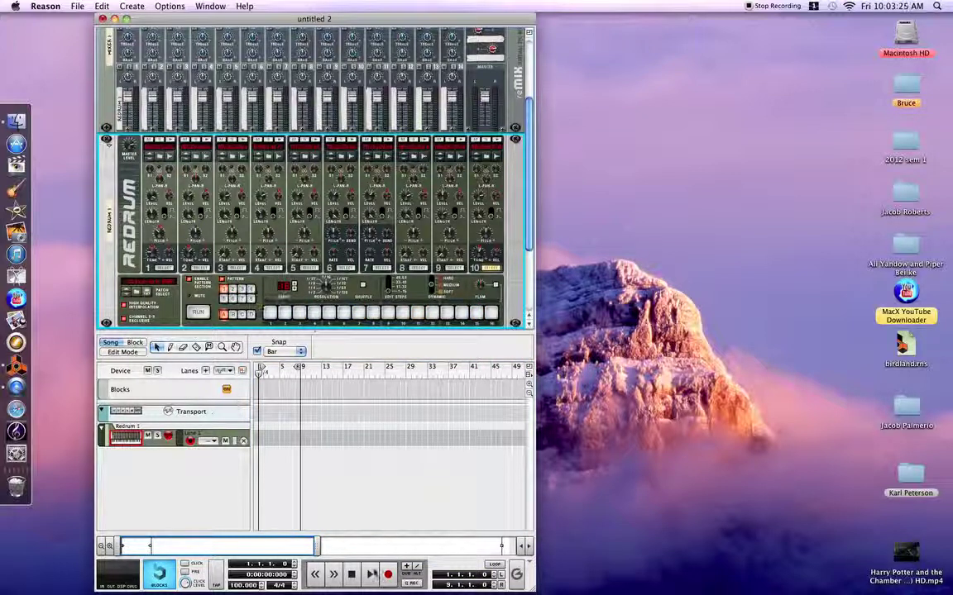
pyautogui.press('super+Return')
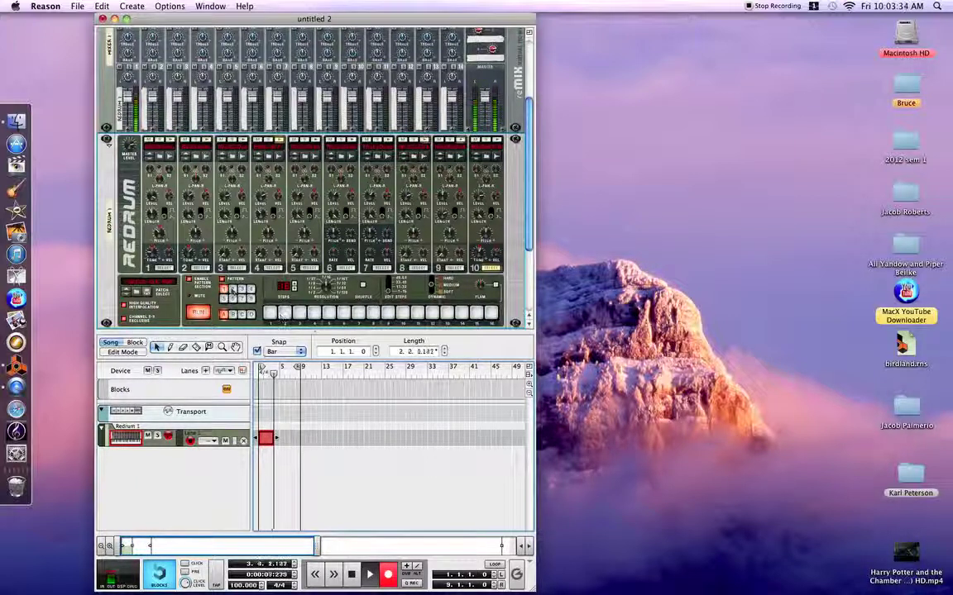
pyautogui.click(234, 290)
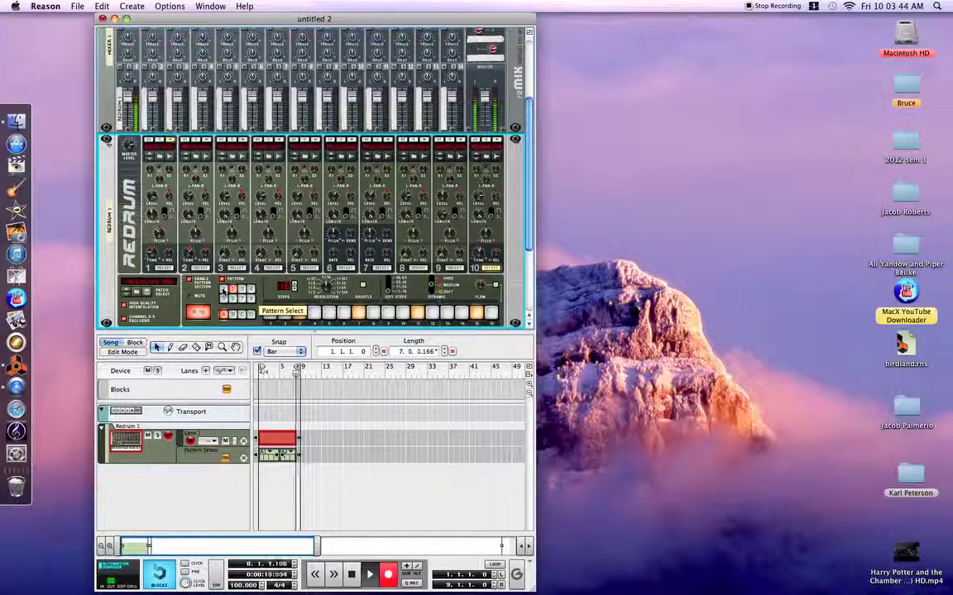
pyautogui.click(223, 290)
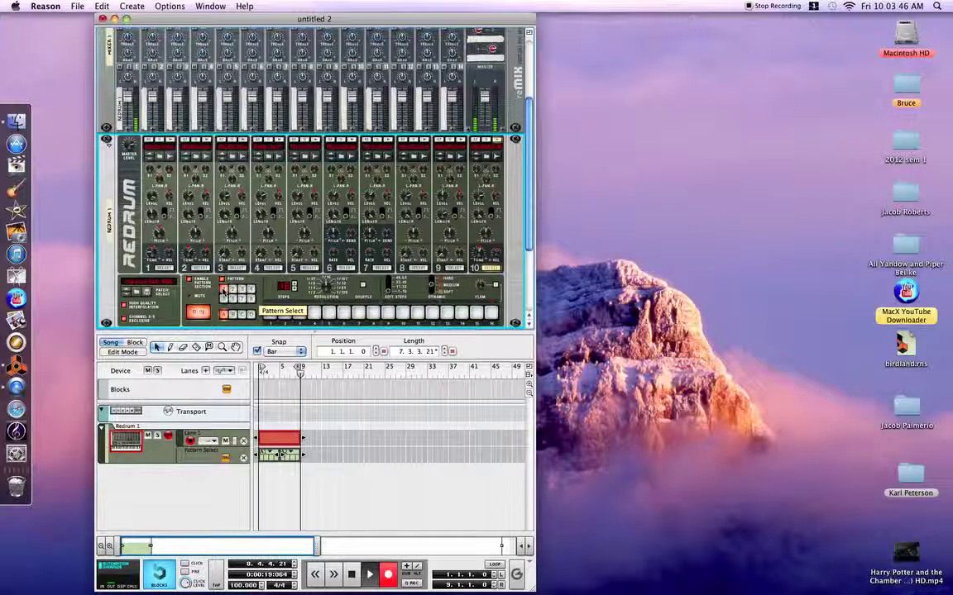
pyautogui.click(231, 290)
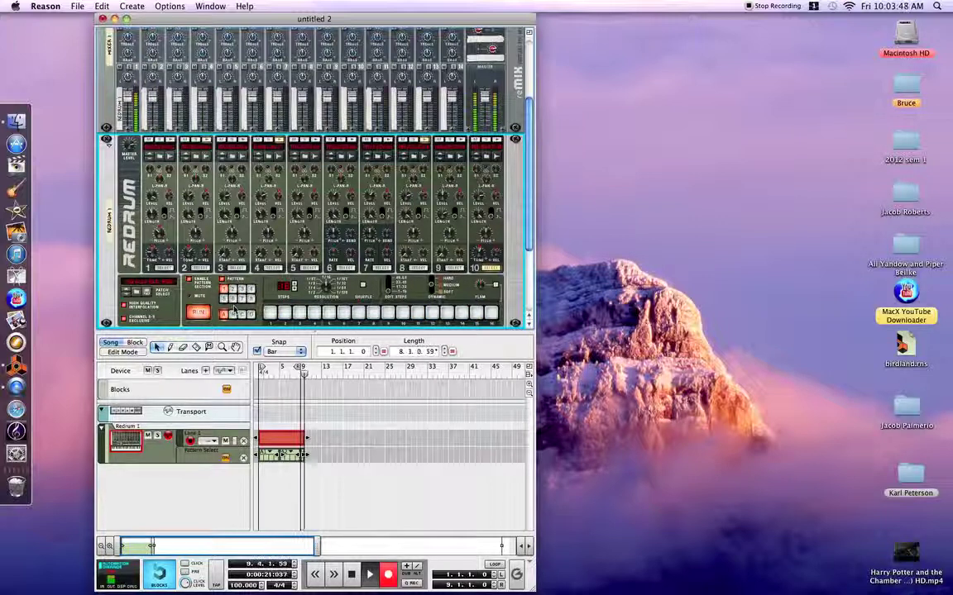
pyautogui.click(233, 291)
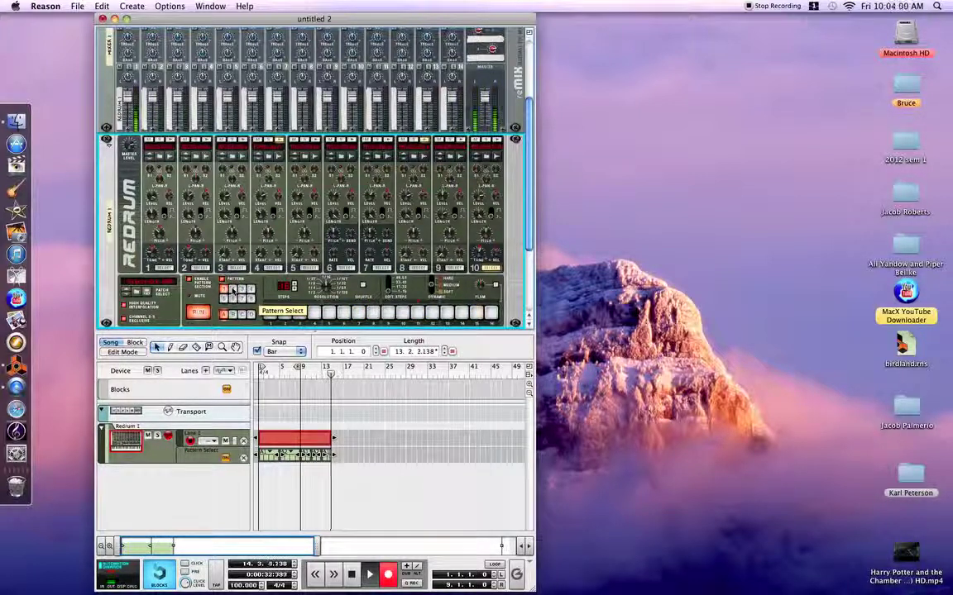
pyautogui.click(233, 289)
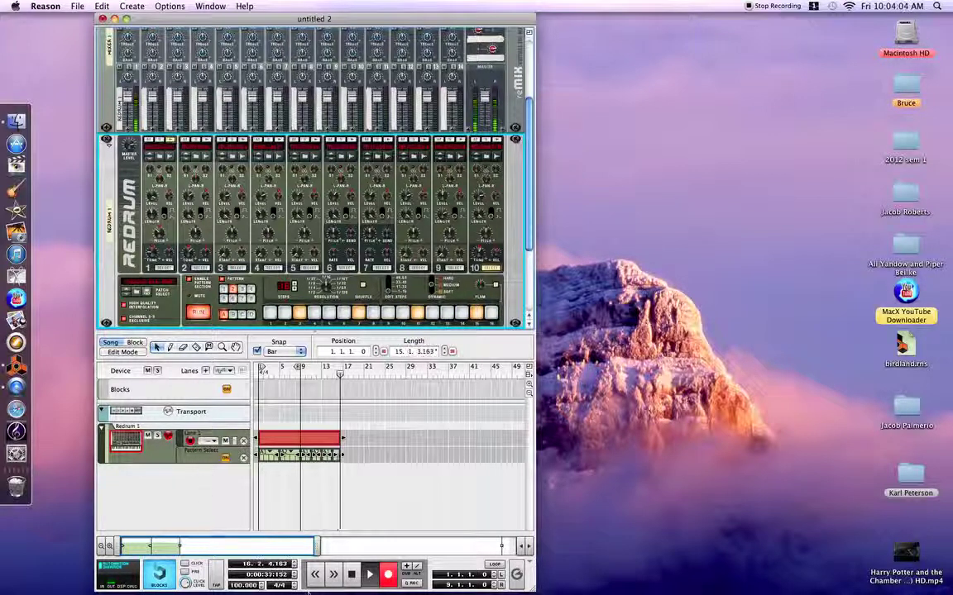
pyautogui.click(350, 574)
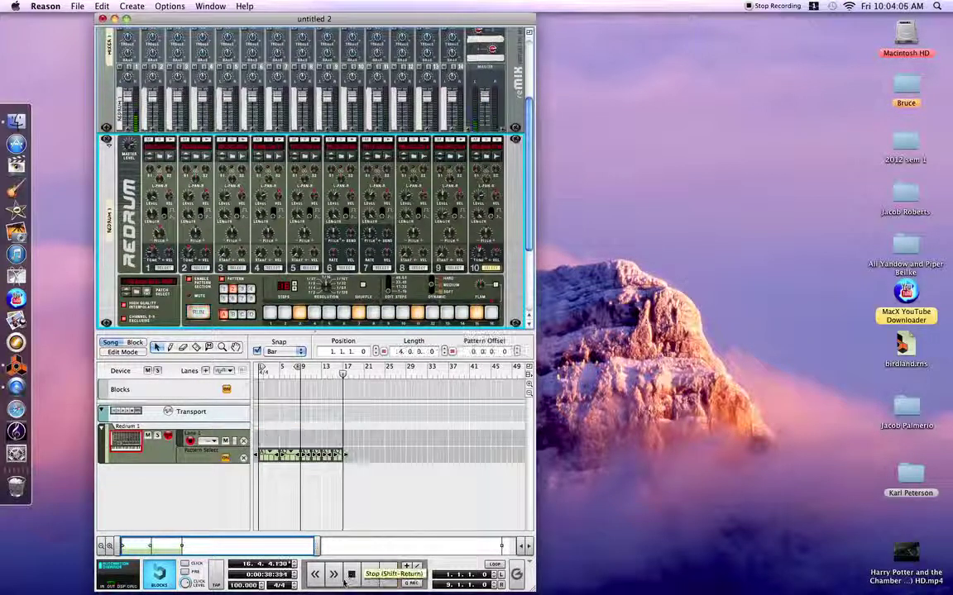
# Return the song position to bar 1 and play back the recorded pattern changes
pyautogui.click(315, 371)
pyautogui.click(262, 373)
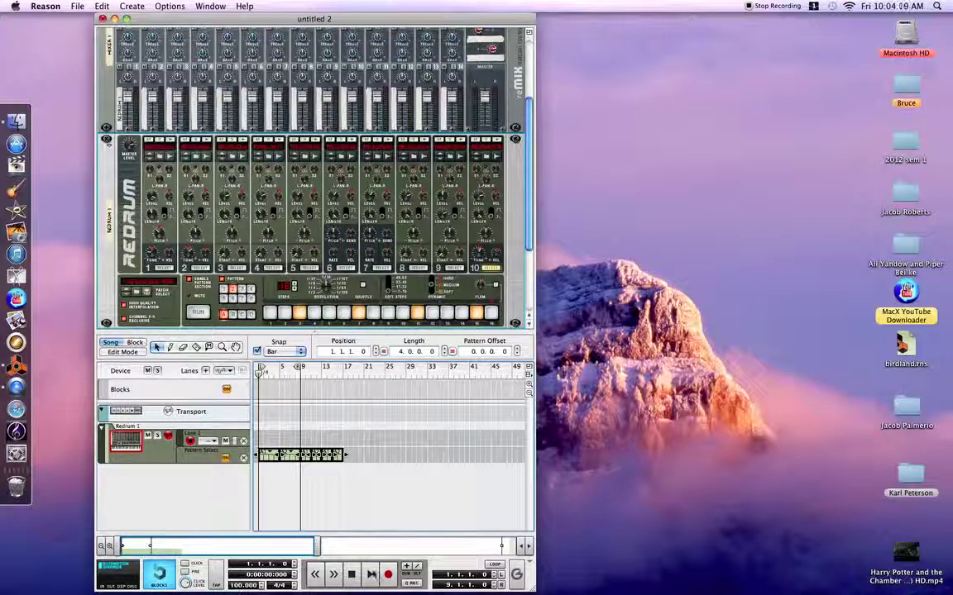
pyautogui.click(371, 574)
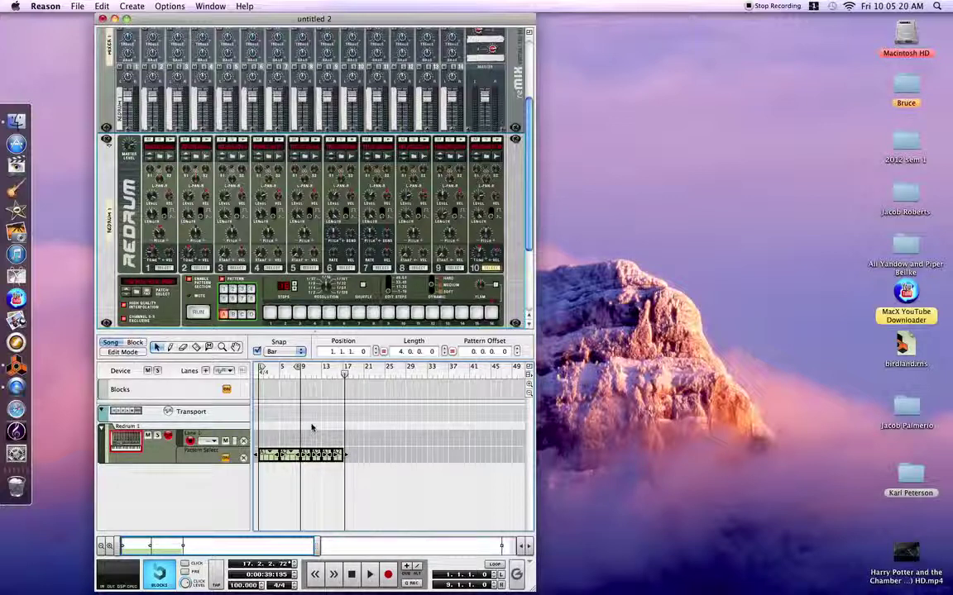
pyautogui.click(77, 6)
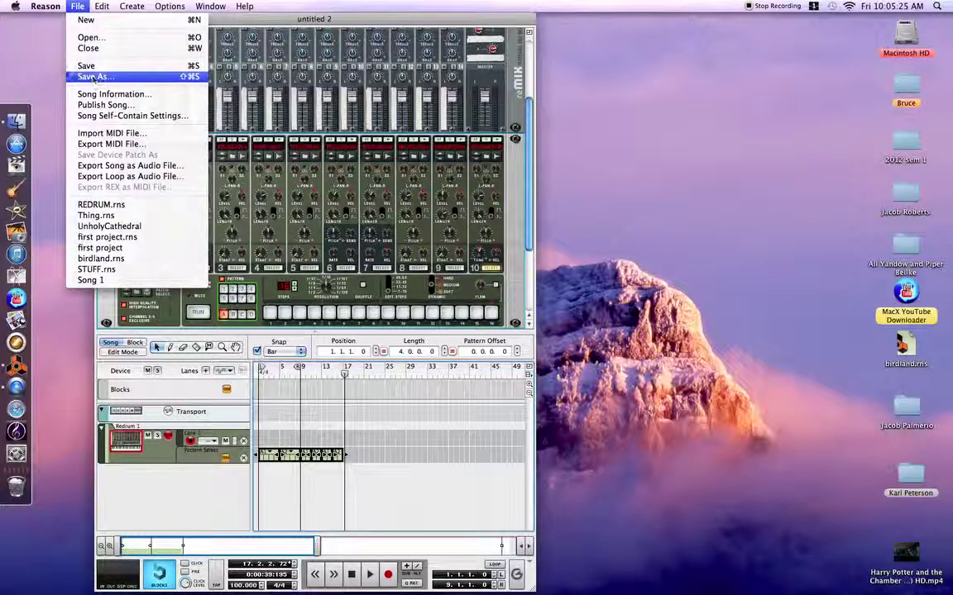
pyautogui.click(25, 56)
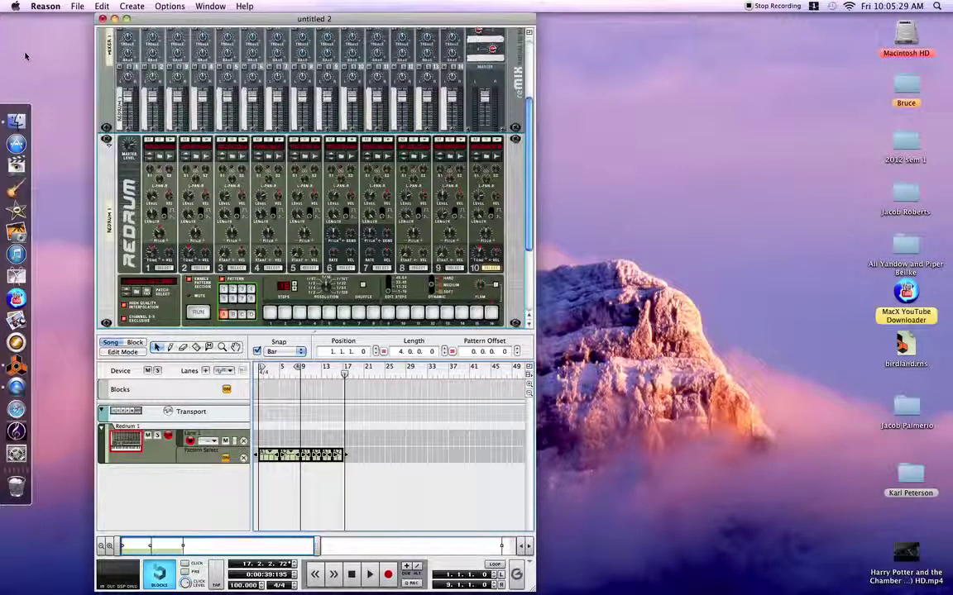
pyautogui.click(43, 6)
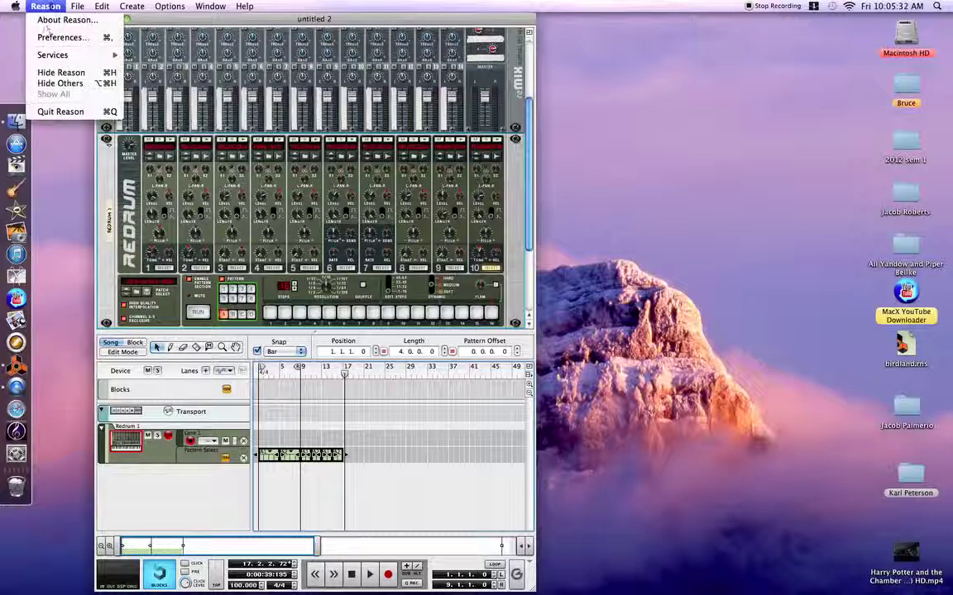
pyautogui.click(50, 111)
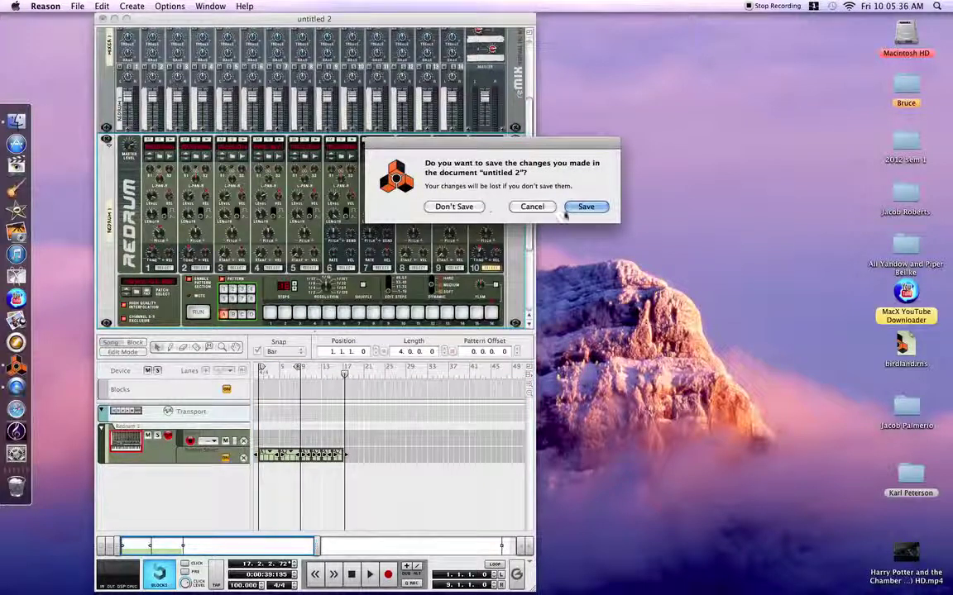
pyautogui.click(533, 206)
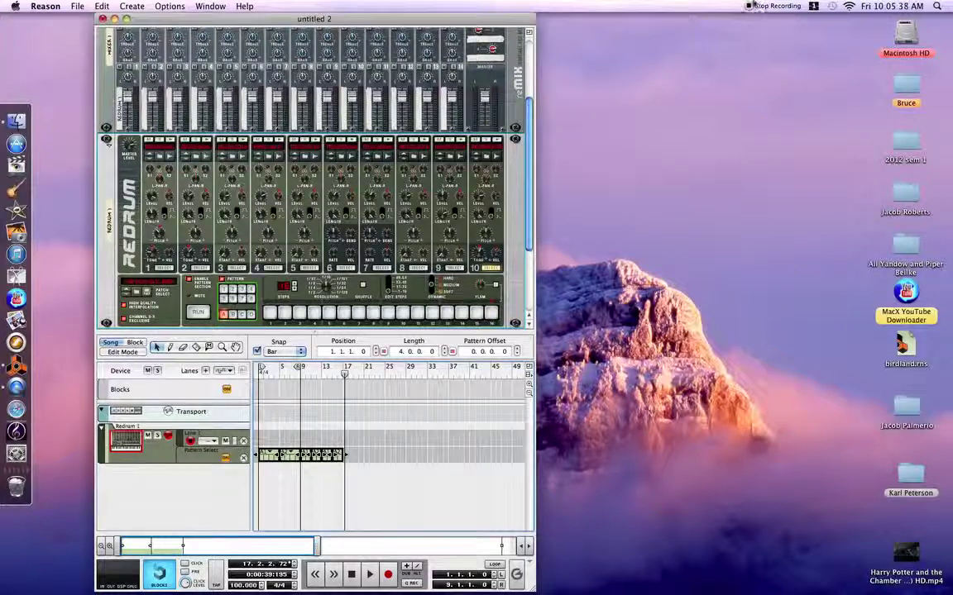